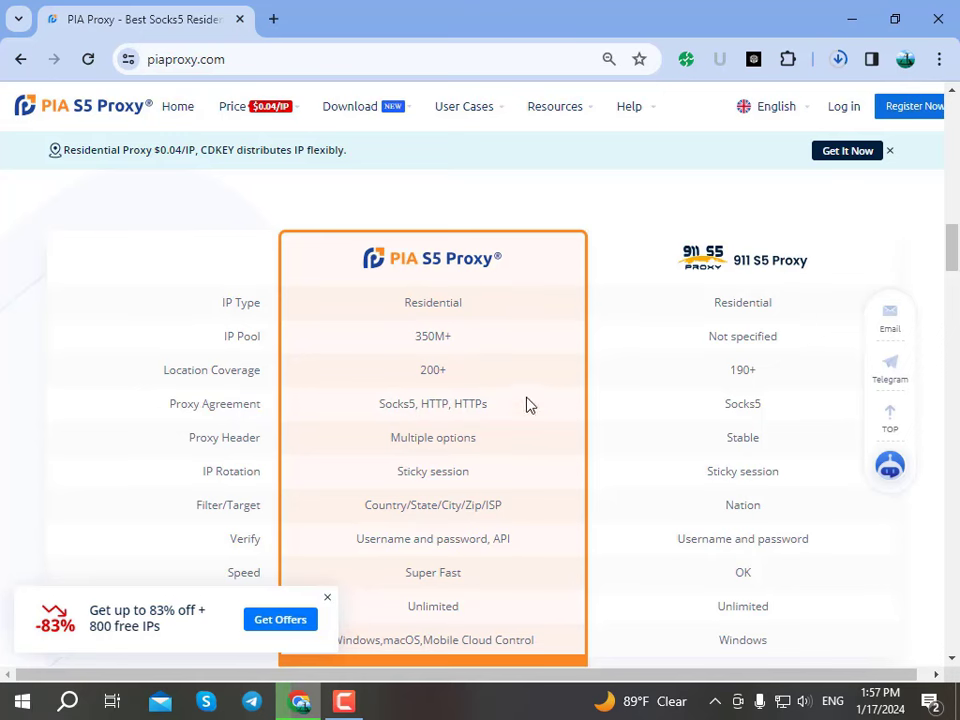
# - Examine the PIA S5 Proxy homepage's comparison table, feature sections, FAQ, footer, and e-mail and Telegram contact options
pyautogui.scroll(-2, 530, 404)
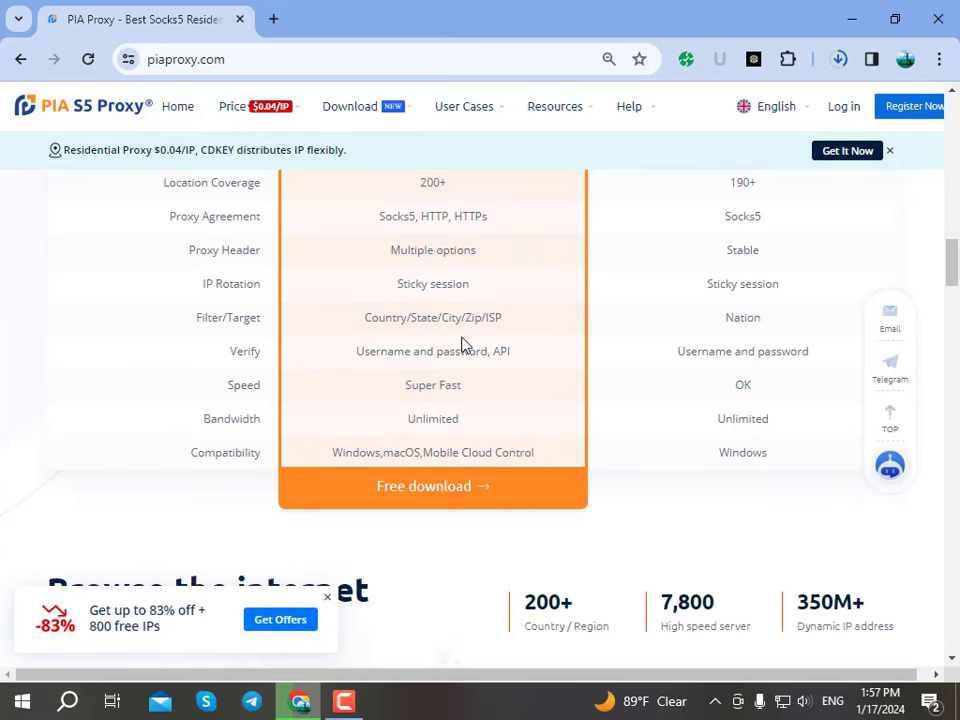
pyautogui.scroll(-9, 525, 396)
pyautogui.scroll(-7, 657, 341)
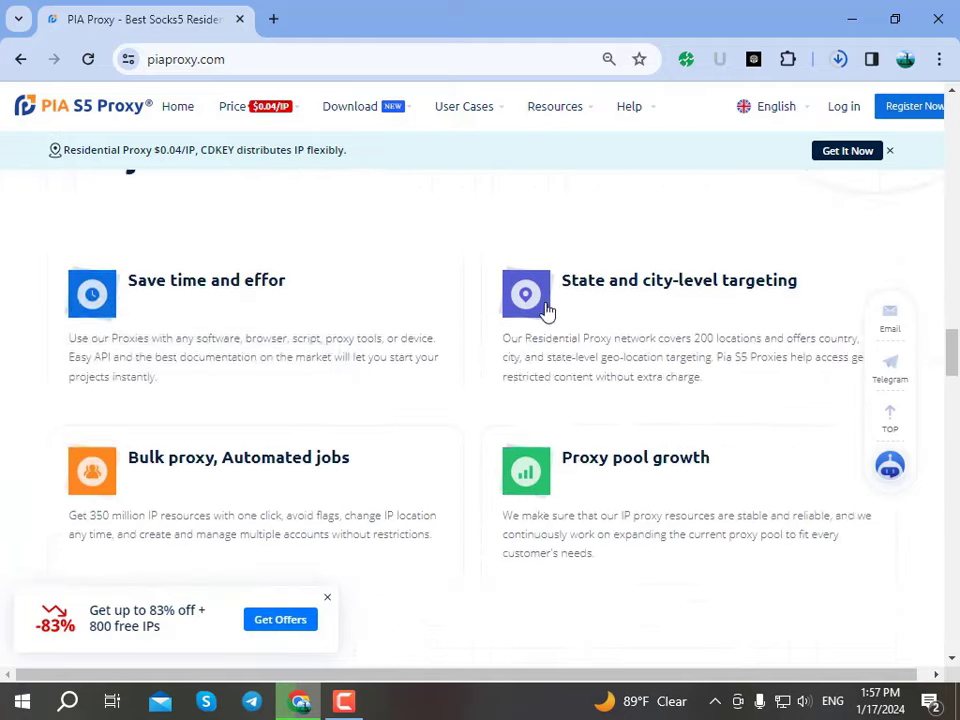
pyautogui.scroll(-20, 447, 263)
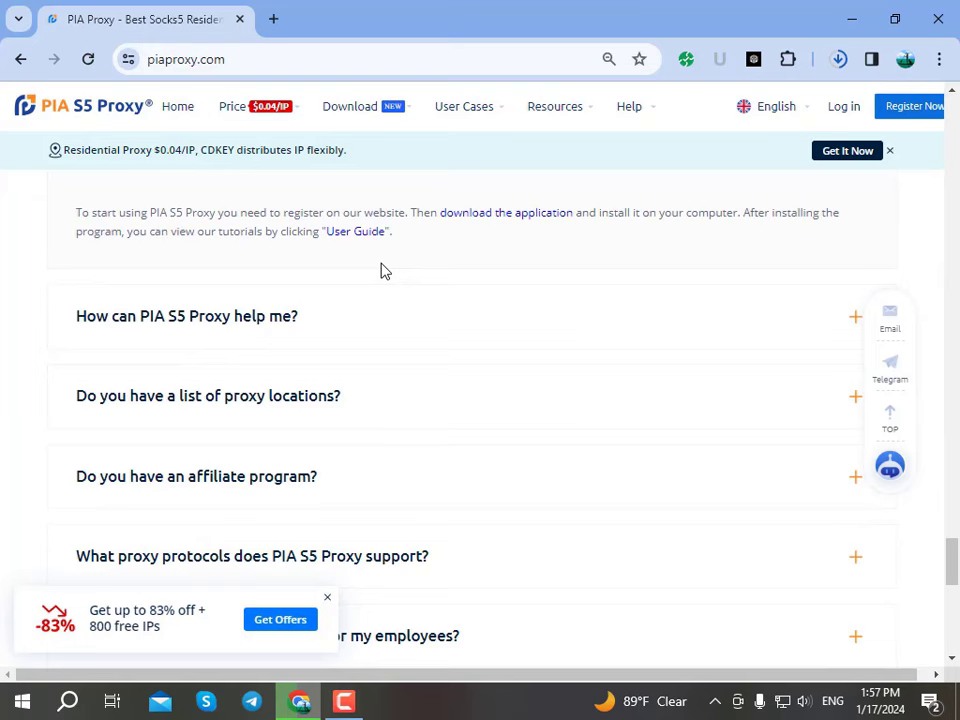
pyautogui.scroll(-6, 380, 262)
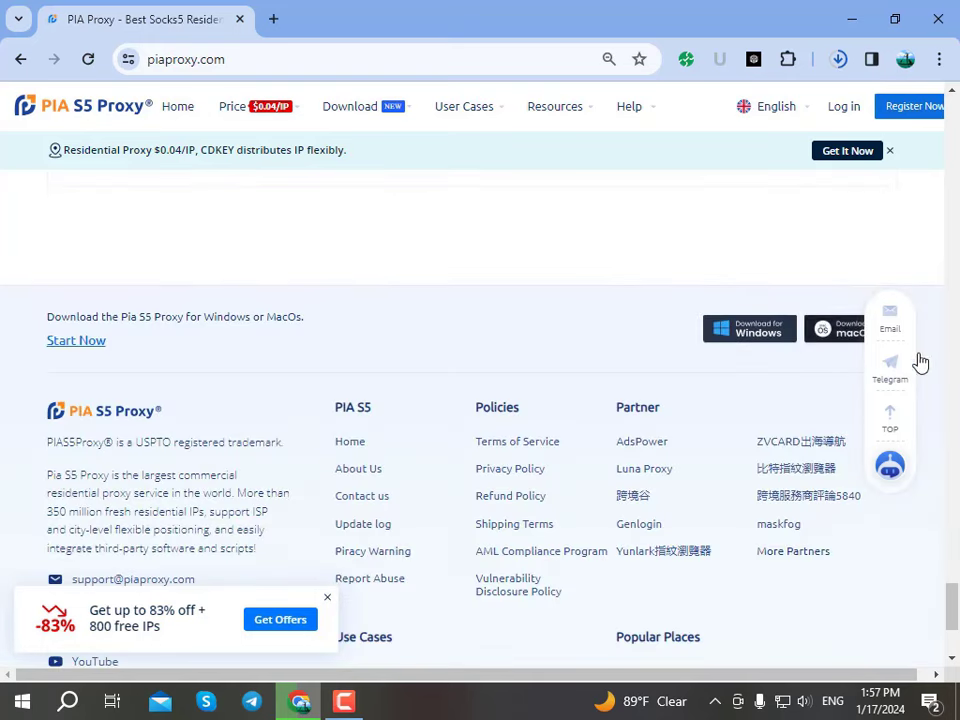
pyautogui.moveTo(885, 332)
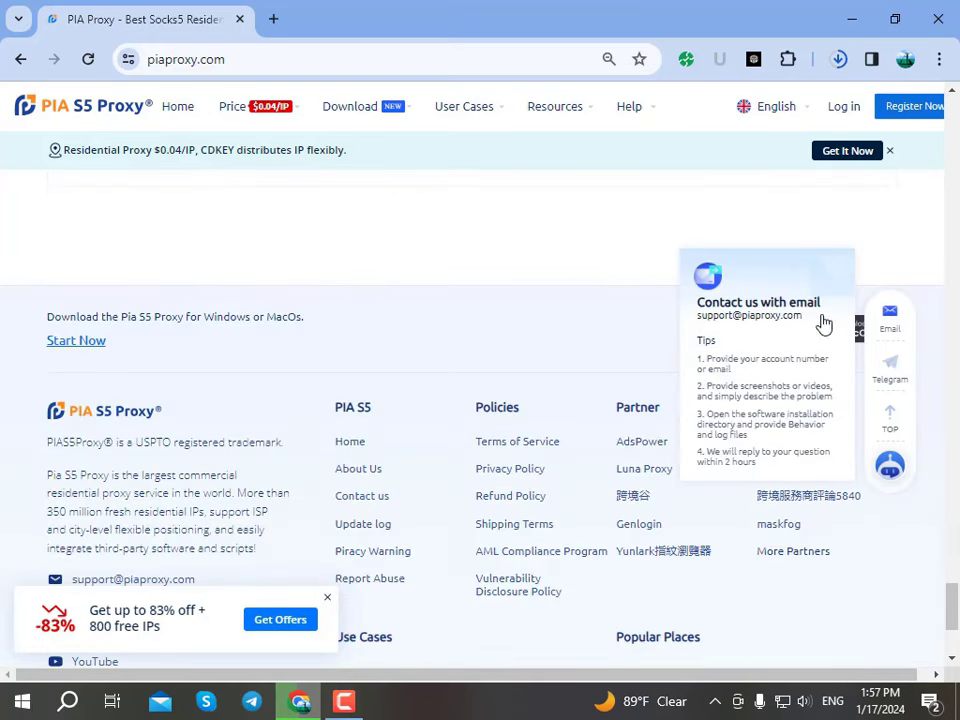
pyautogui.moveTo(887, 377)
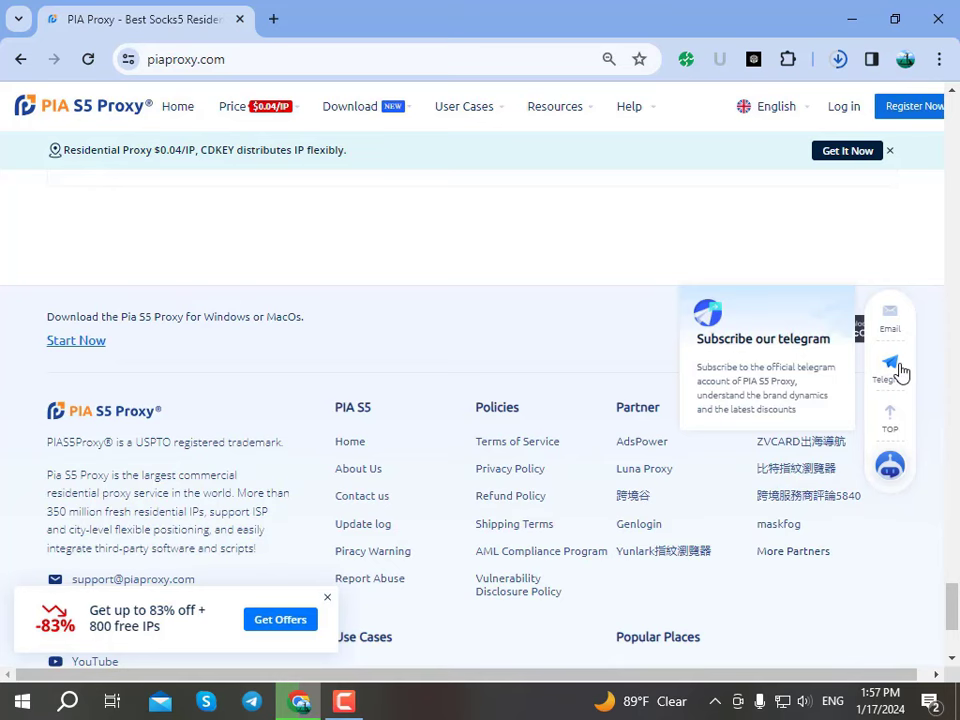
pyautogui.scroll(-3, 497, 293)
pyautogui.hotkey('shift', 'F10')
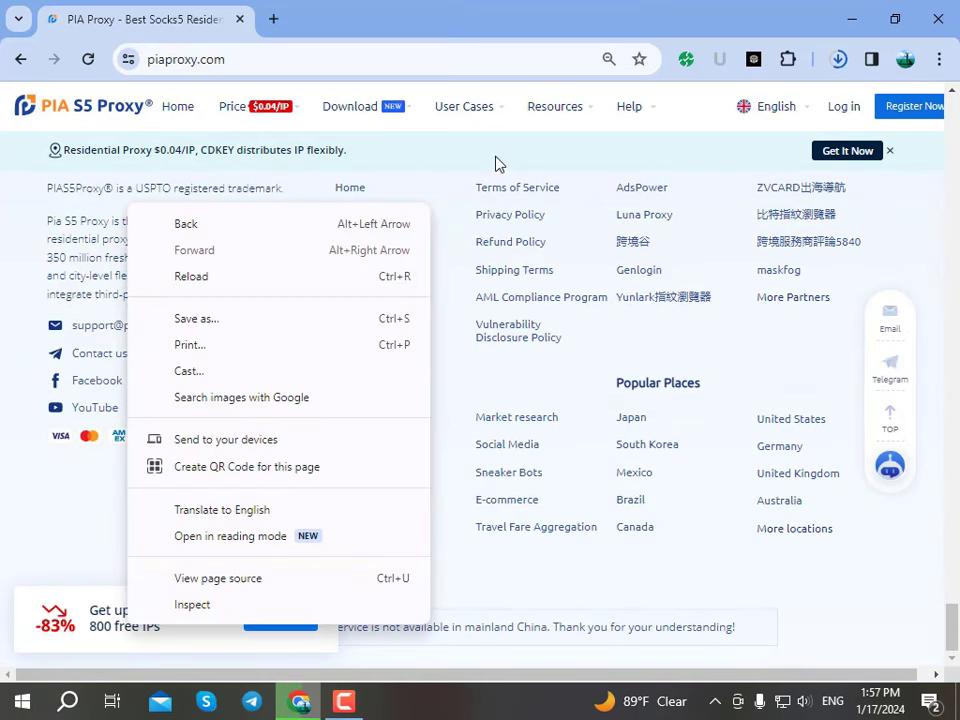
pyautogui.press('r')
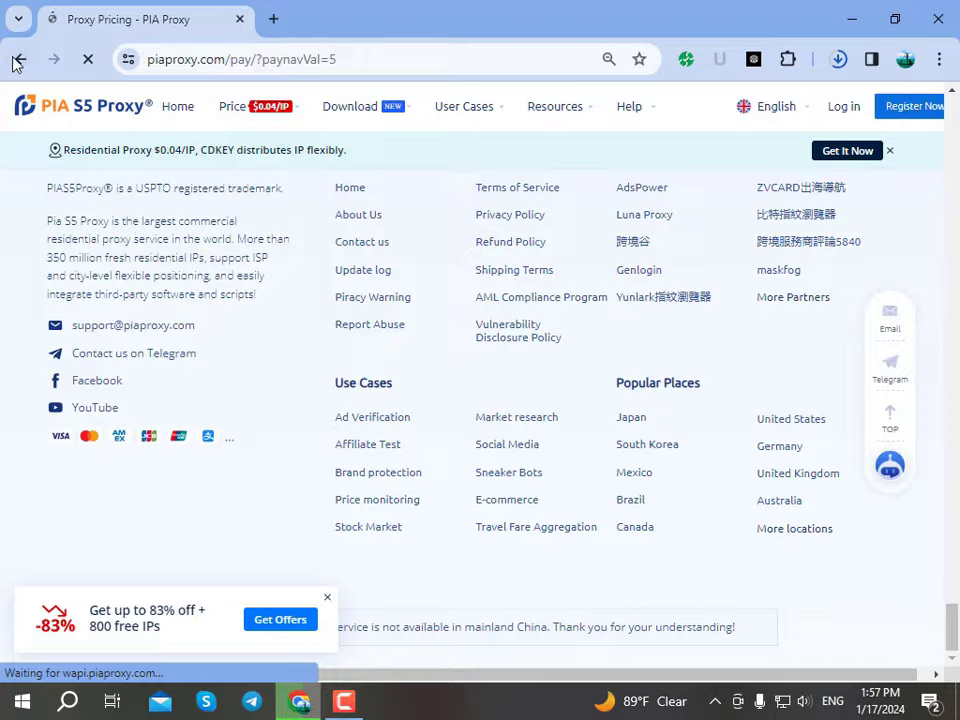
pyautogui.click(19, 59)
# - Open the account registration page, switch to the login form, and log in with the saved account credentials
pyautogui.scroll(15, 694, 220)
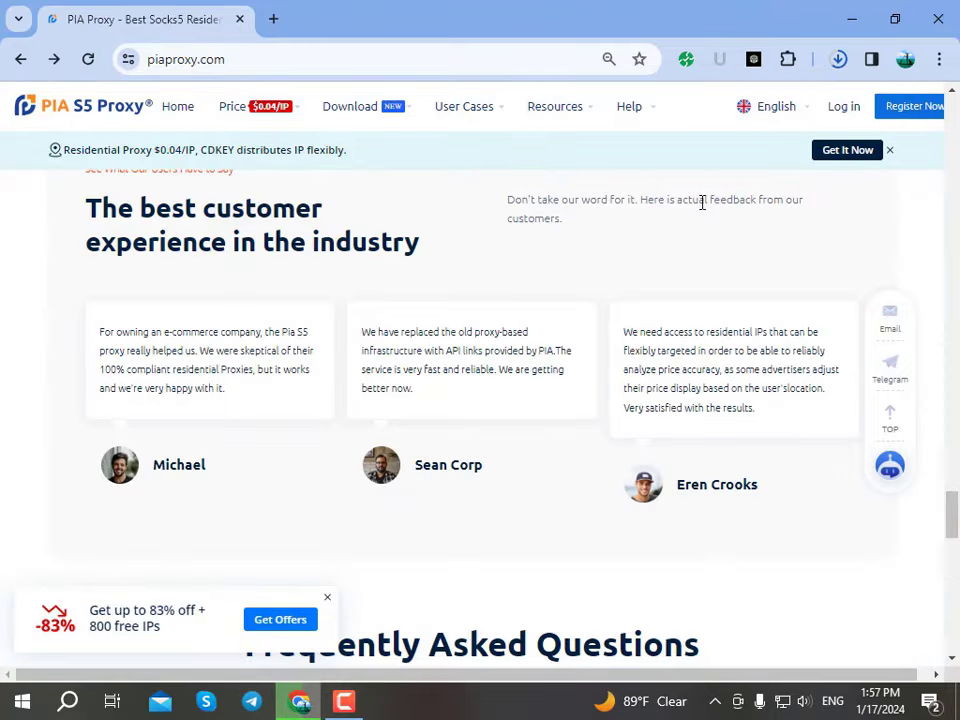
pyautogui.click(930, 106)
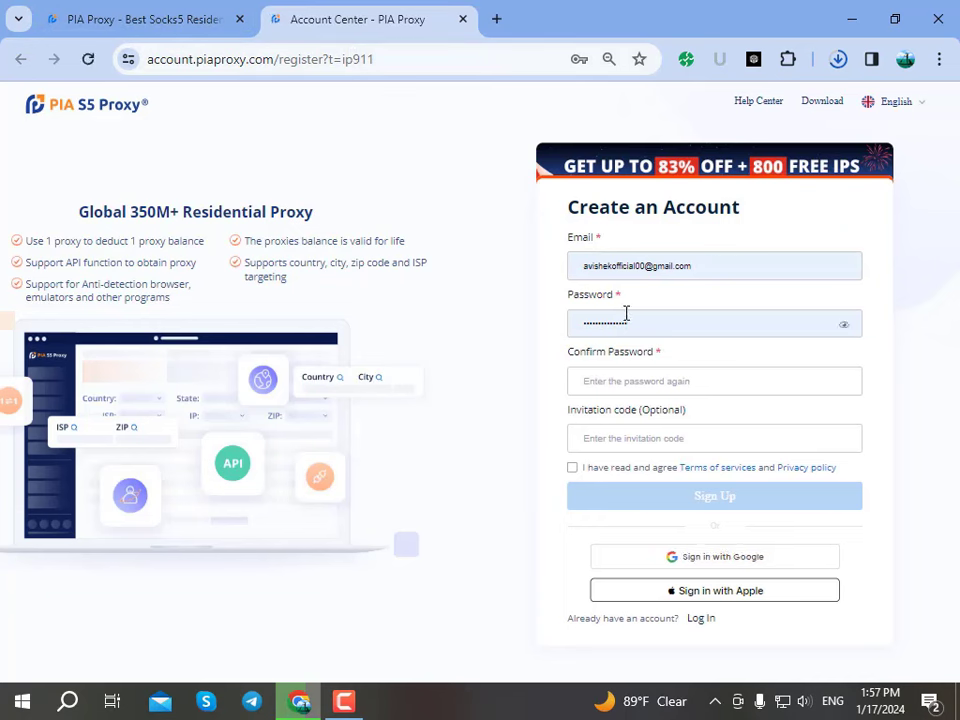
pyautogui.click(641, 385)
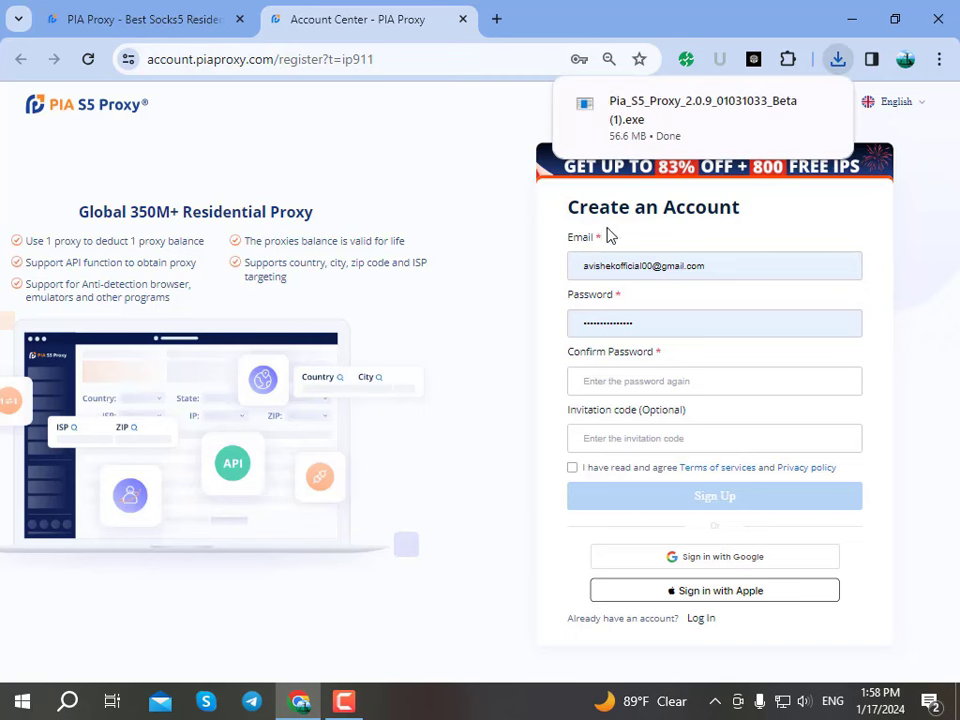
pyautogui.click(702, 619)
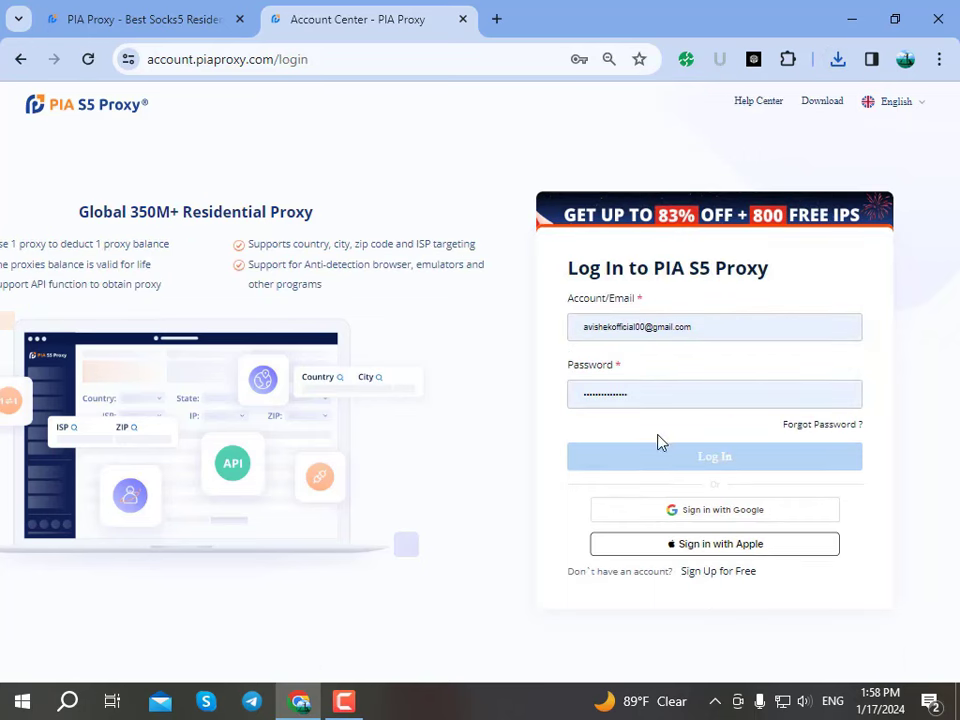
pyautogui.click(744, 456)
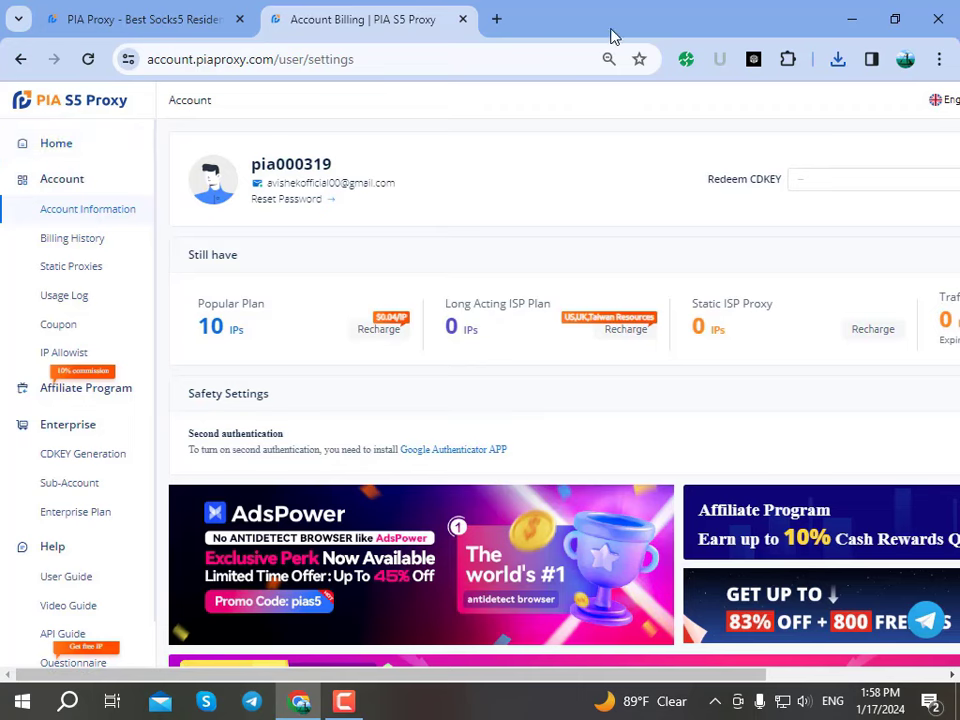
# - Show the downloaded Pia_S5_Proxy_2.0.9_01031033_Beta (1) installer in its folder and run it
pyautogui.click(836, 64)
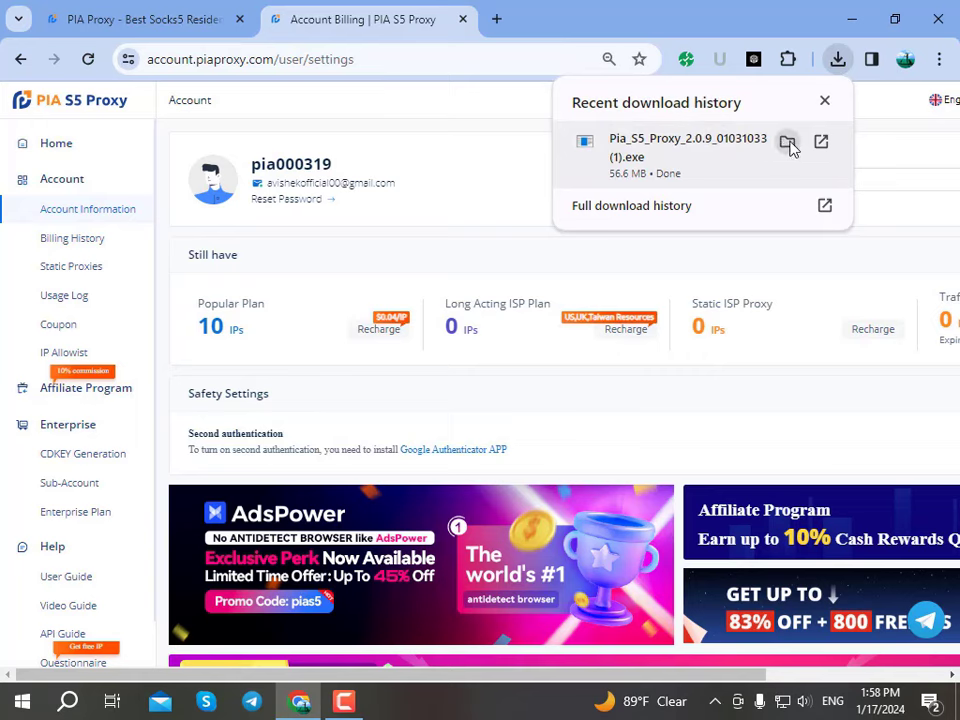
pyautogui.click(787, 143)
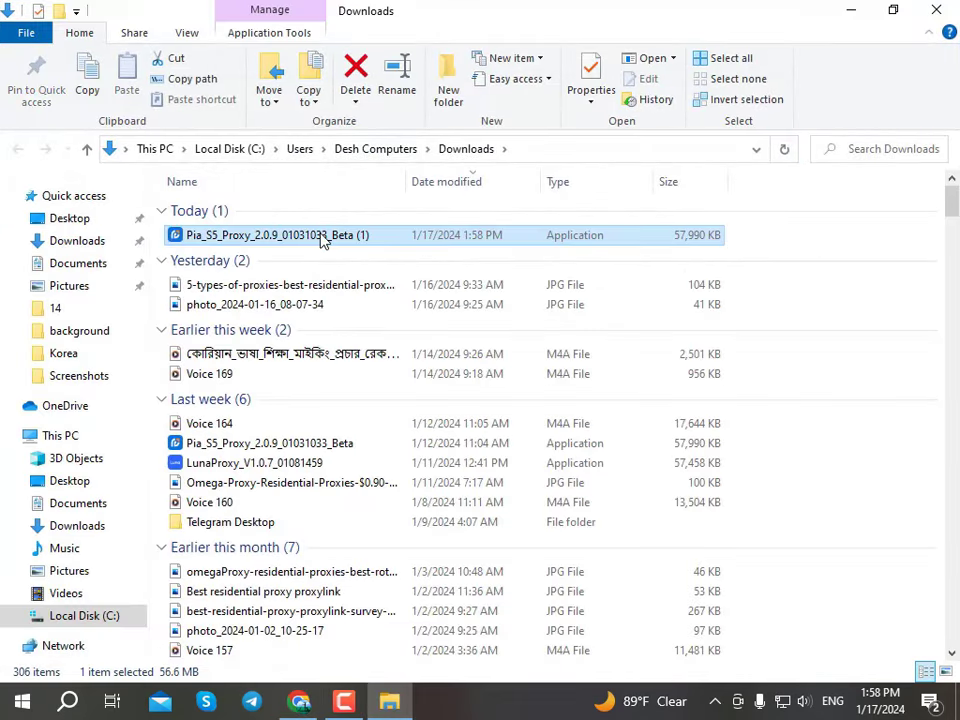
pyautogui.doubleClick(322, 241)
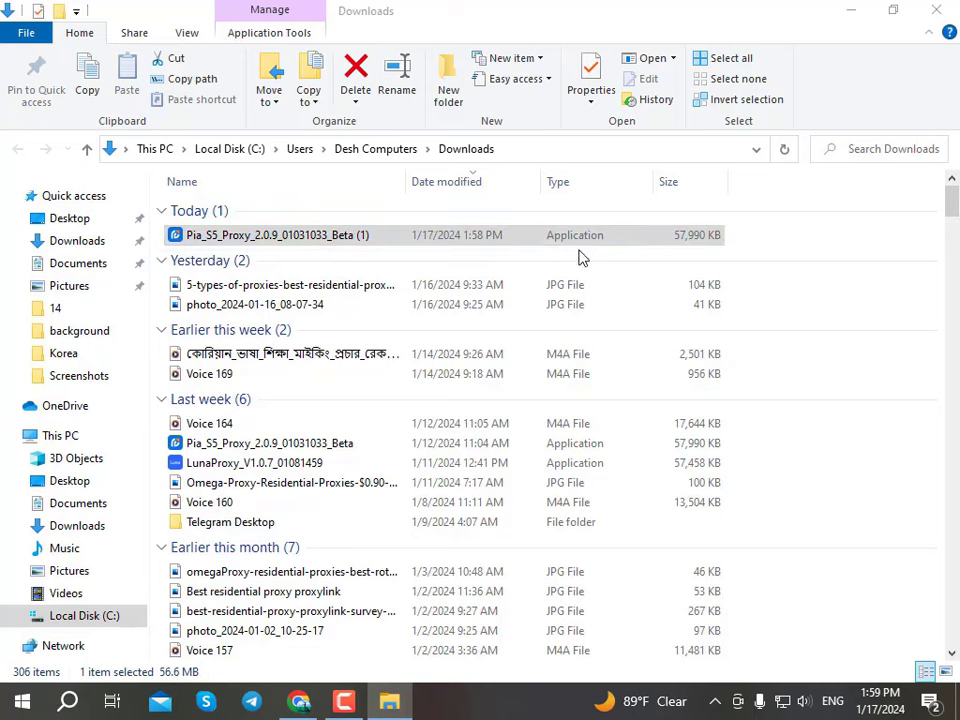
pyautogui.scroll(-3, 357, 253)
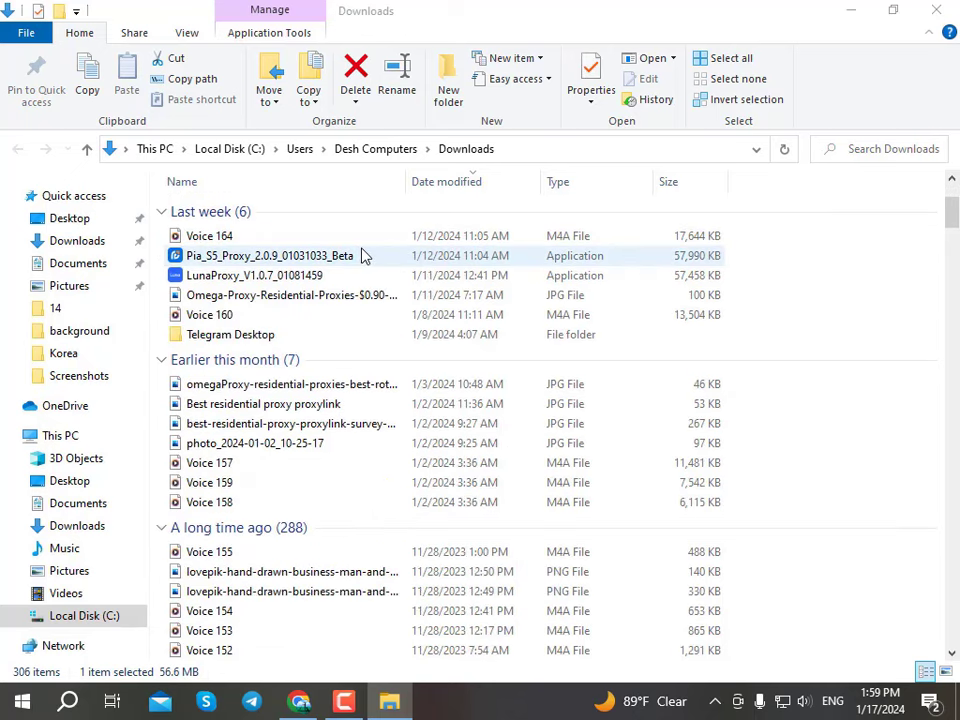
pyautogui.scroll(3, 362, 256)
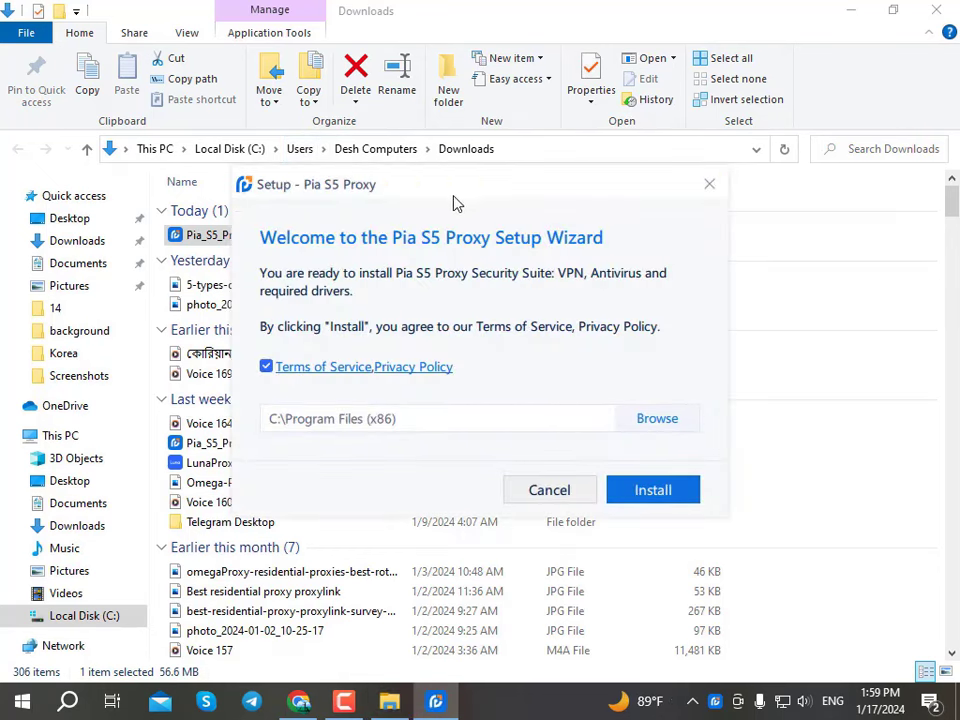
# - Install Pia S5 Proxy in C:\Program Files (x86), finish setup with the launch option enabled, and wait for the program to respond
pyautogui.moveTo(455, 203); pyautogui.dragTo(380, 119)
pyautogui.click(580, 407)
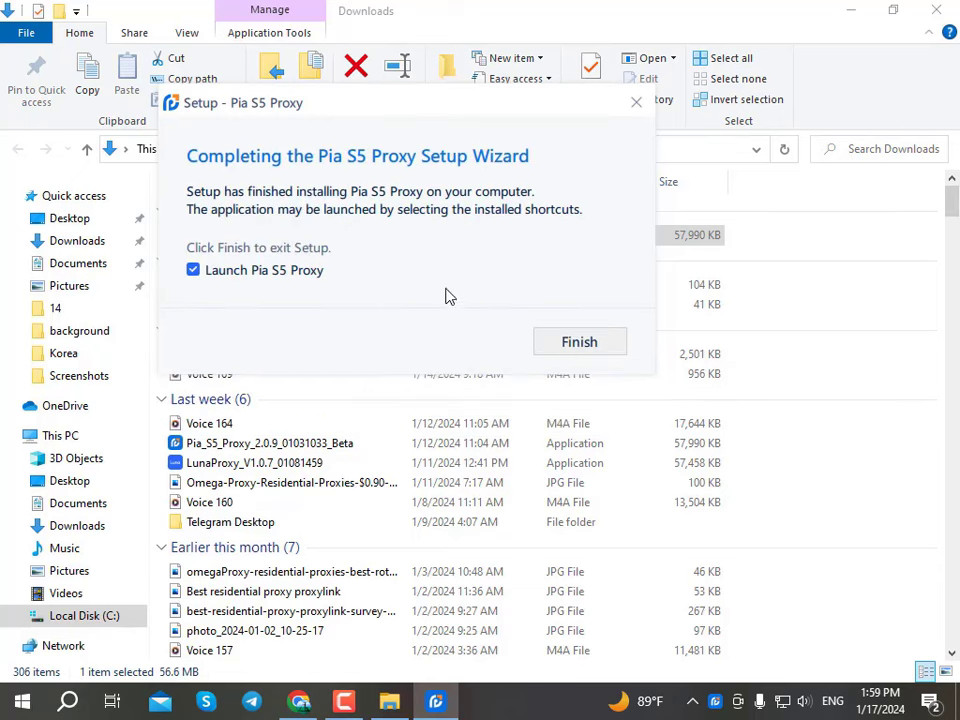
pyautogui.click(580, 343)
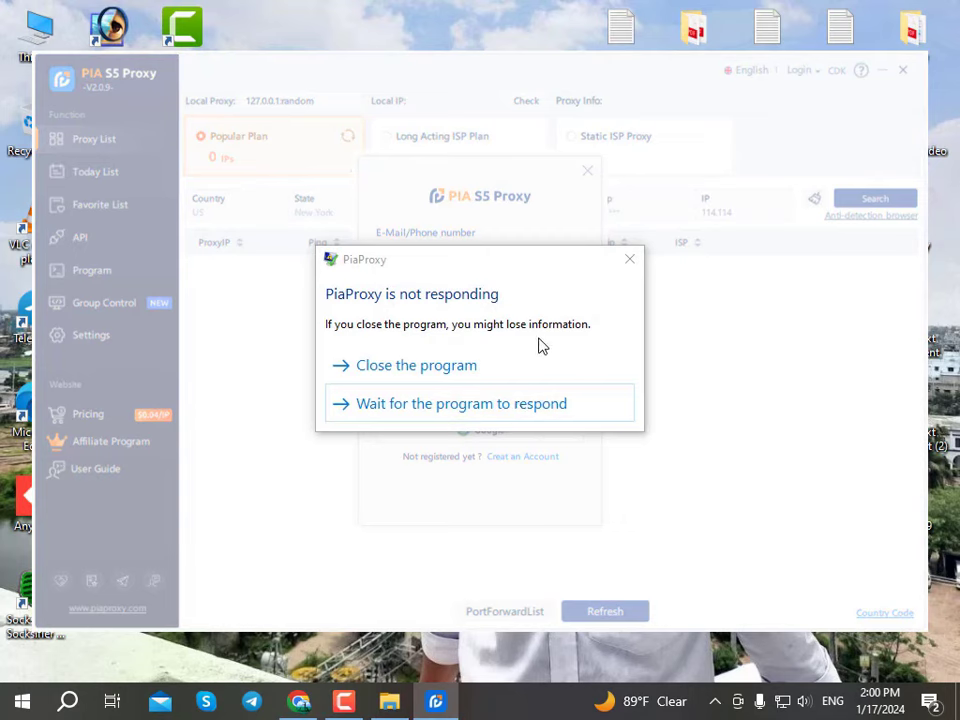
pyautogui.click(444, 411)
# - Switch to Chrome and review the account page's IP balances, CDKEY redemption, safety settings and navigation entries
pyautogui.click(299, 703)
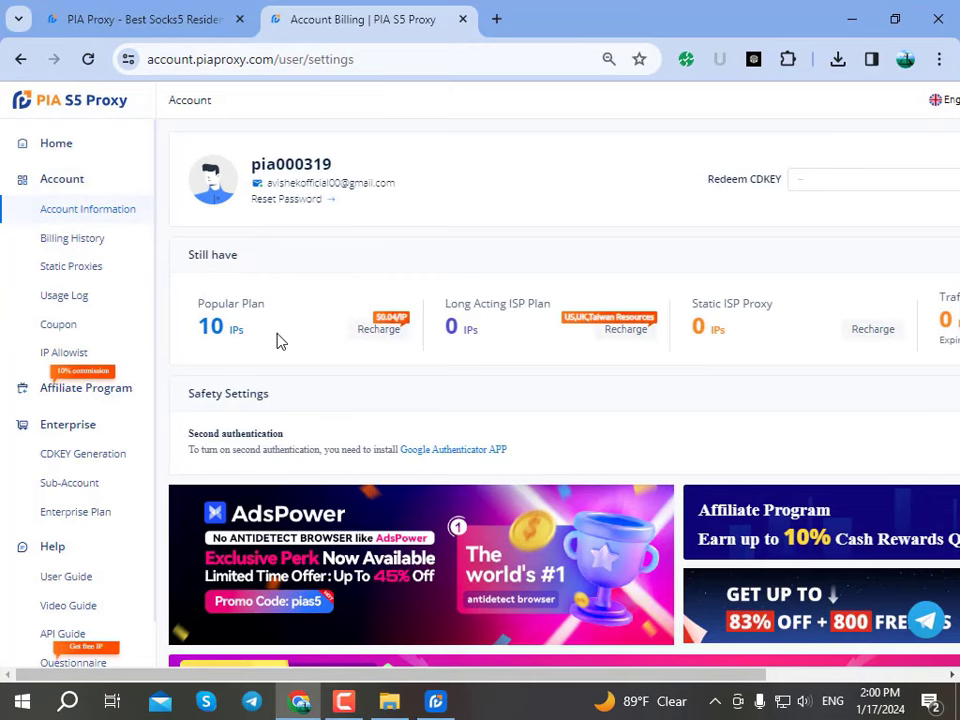
pyautogui.scroll(-1, 236, 407)
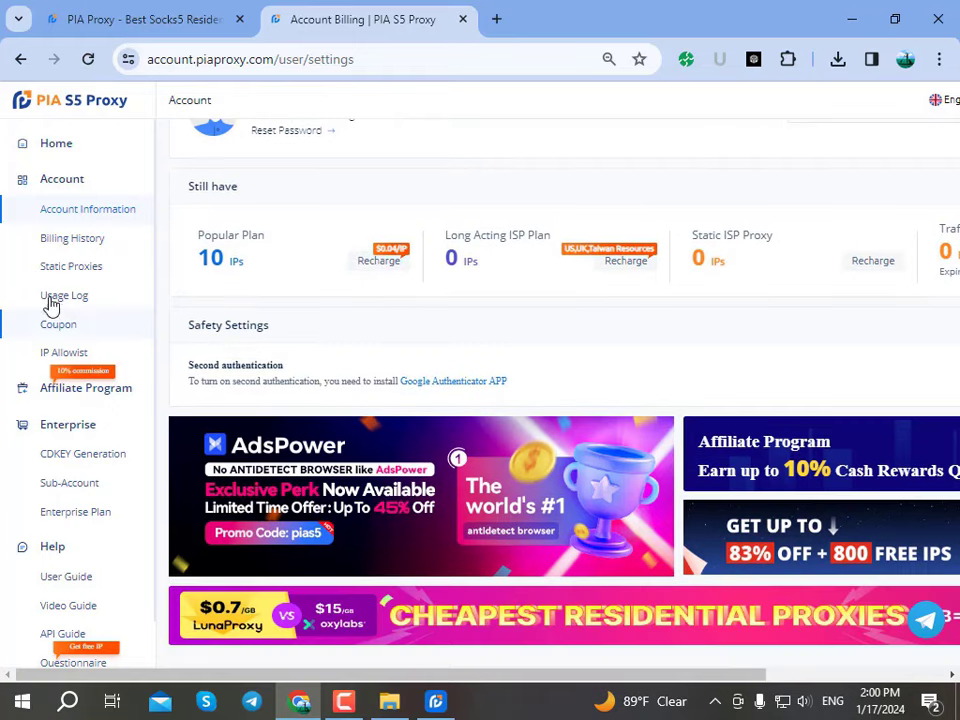
pyautogui.scroll(1, 508, 429)
pyautogui.moveTo(720, 678); pyautogui.dragTo(887, 692)
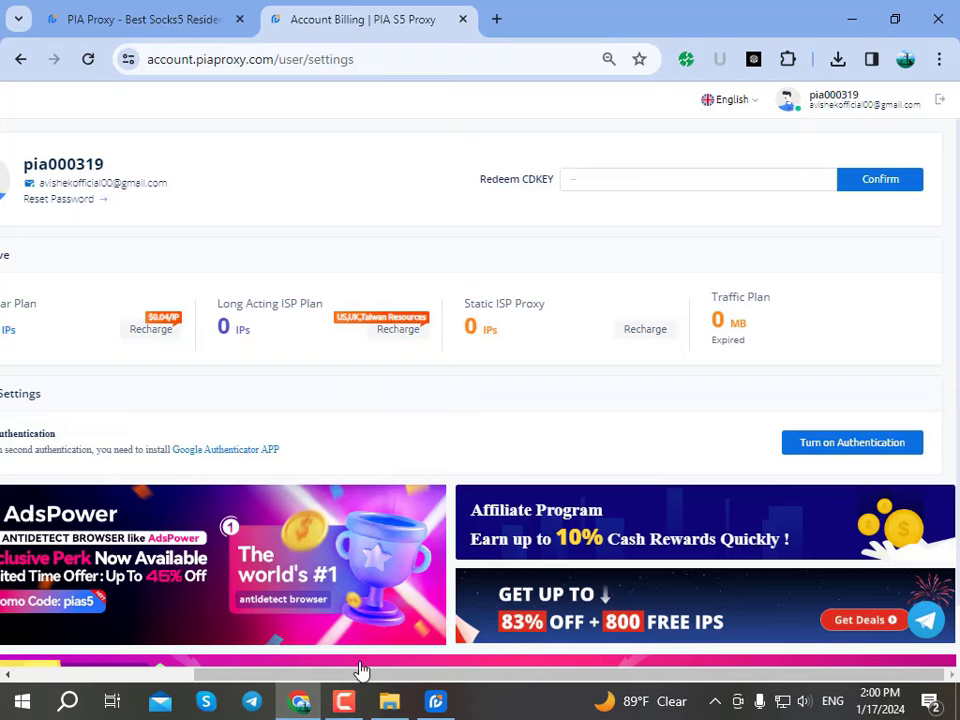
pyautogui.moveTo(362, 673); pyautogui.dragTo(165, 670)
pyautogui.scroll(-1, 456, 403)
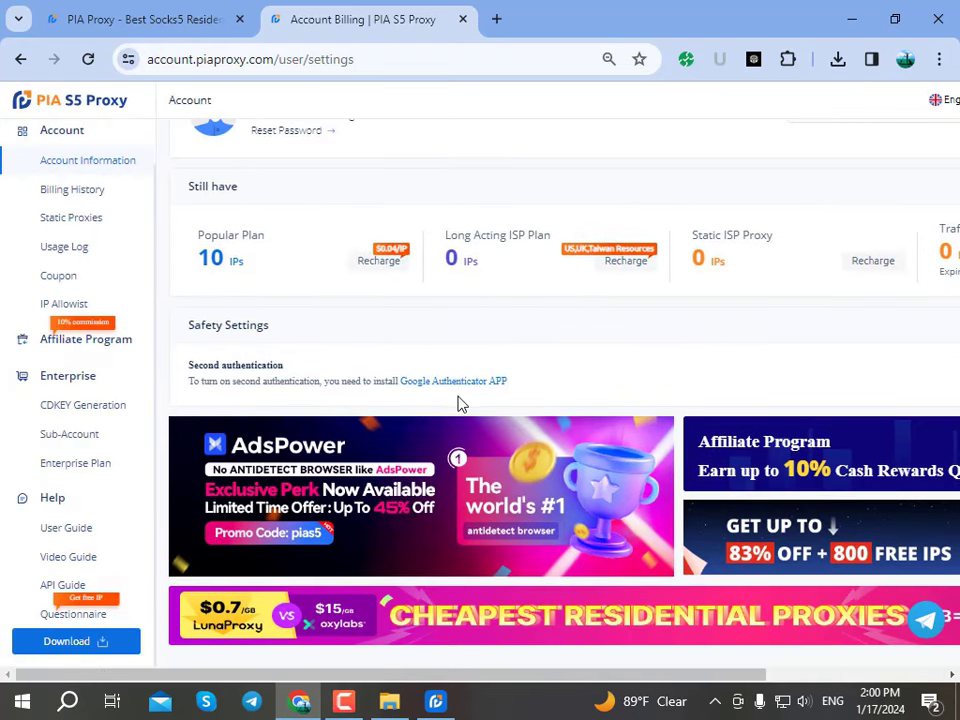
pyautogui.scroll(1, 420, 385)
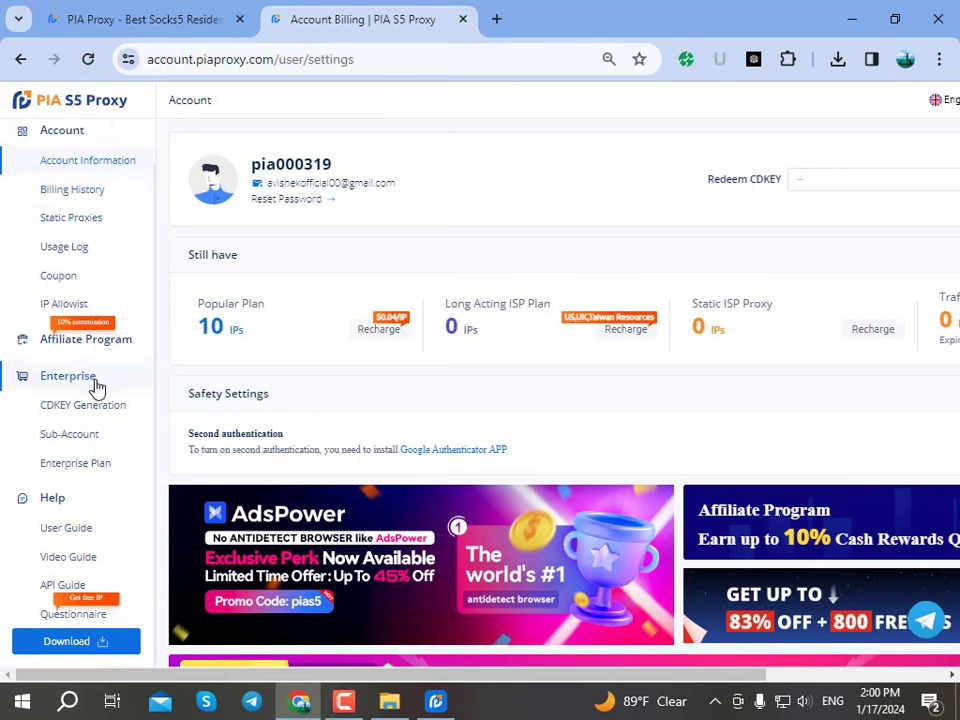
# - Check the account's Static Proxies page and return to Account Information
pyautogui.scroll(1, 100, 388)
pyautogui.scroll(1, 110, 270)
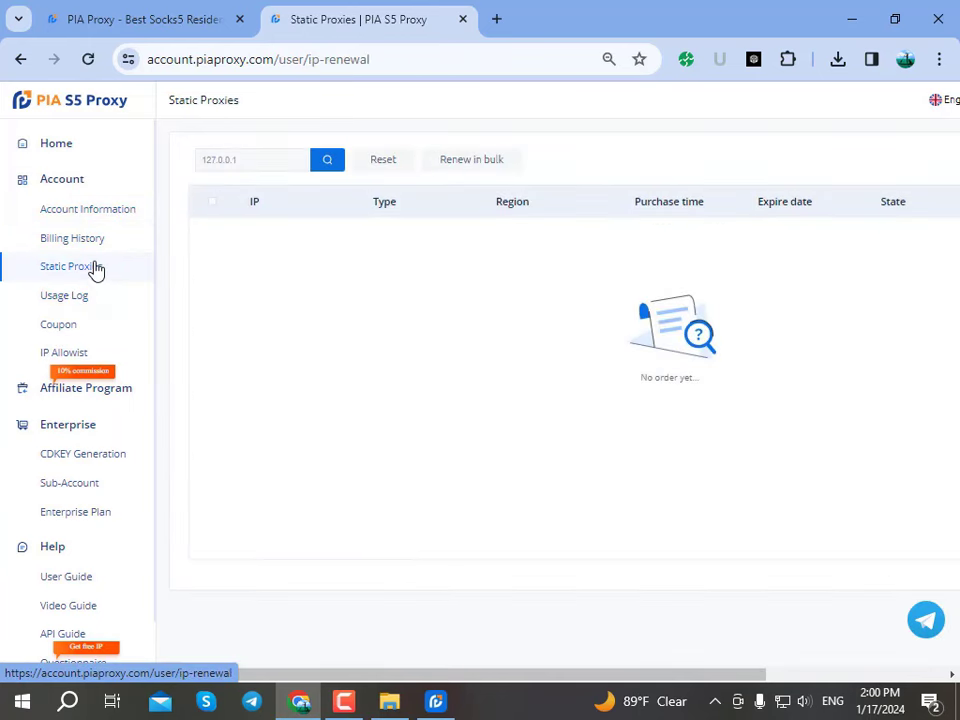
pyautogui.hotkey('alt', 'Left')
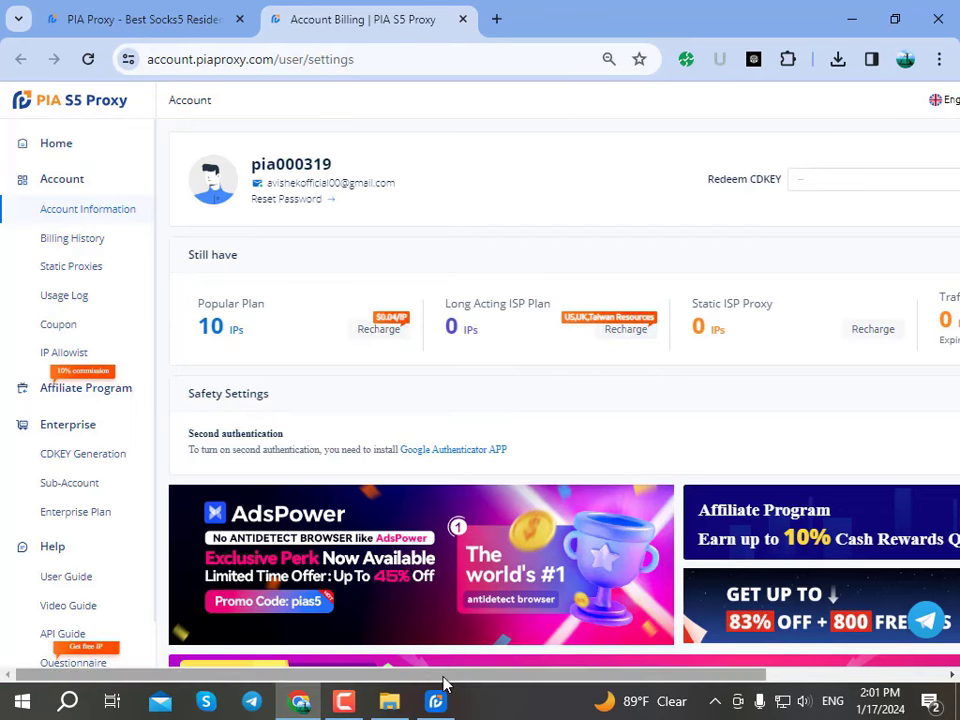
pyautogui.moveTo(443, 681); pyautogui.dragTo(358, 431)
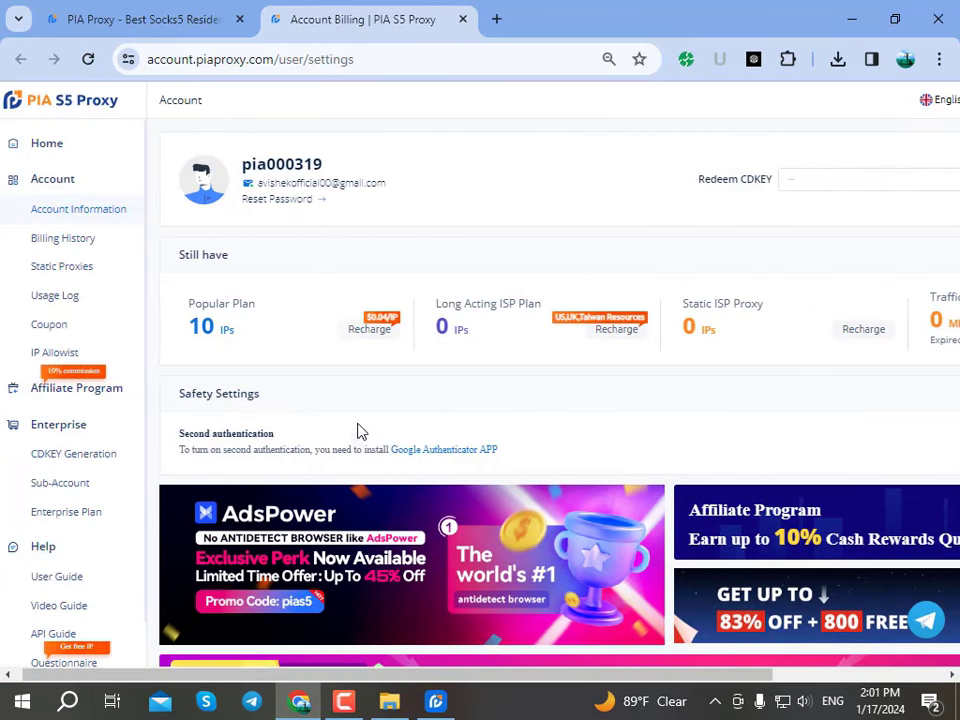
# - Open the recharge page for the Popular Plan and review its IP packages, order summary and payment methods
pyautogui.click(371, 330)
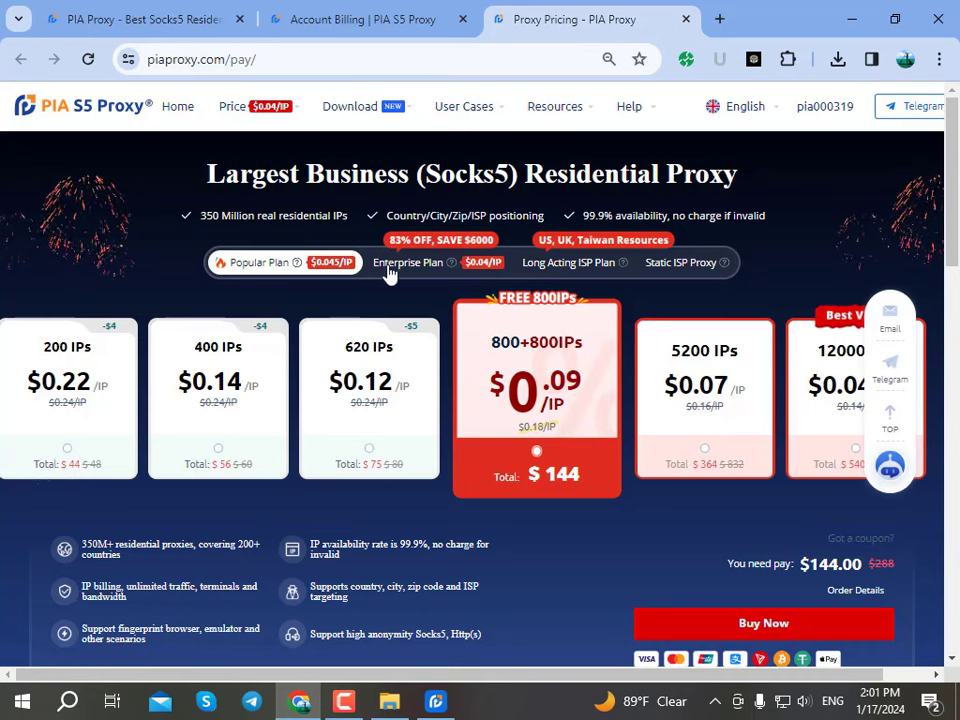
pyautogui.scroll(-5, 435, 398)
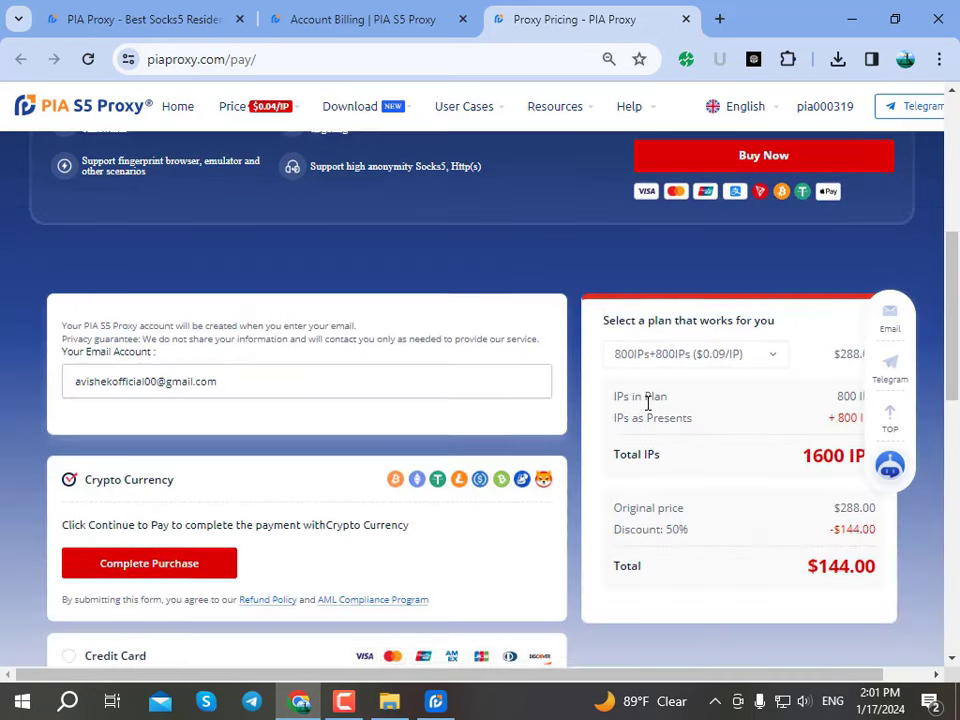
pyautogui.scroll(-1, 606, 369)
pyautogui.scroll(5, 307, 240)
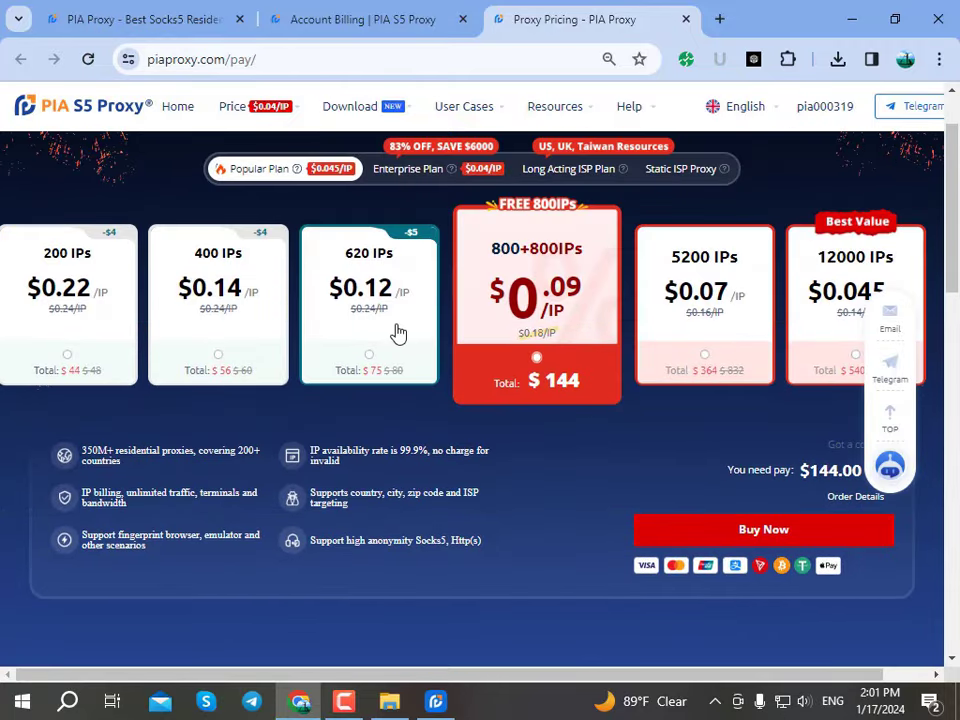
pyautogui.scroll(1, 396, 332)
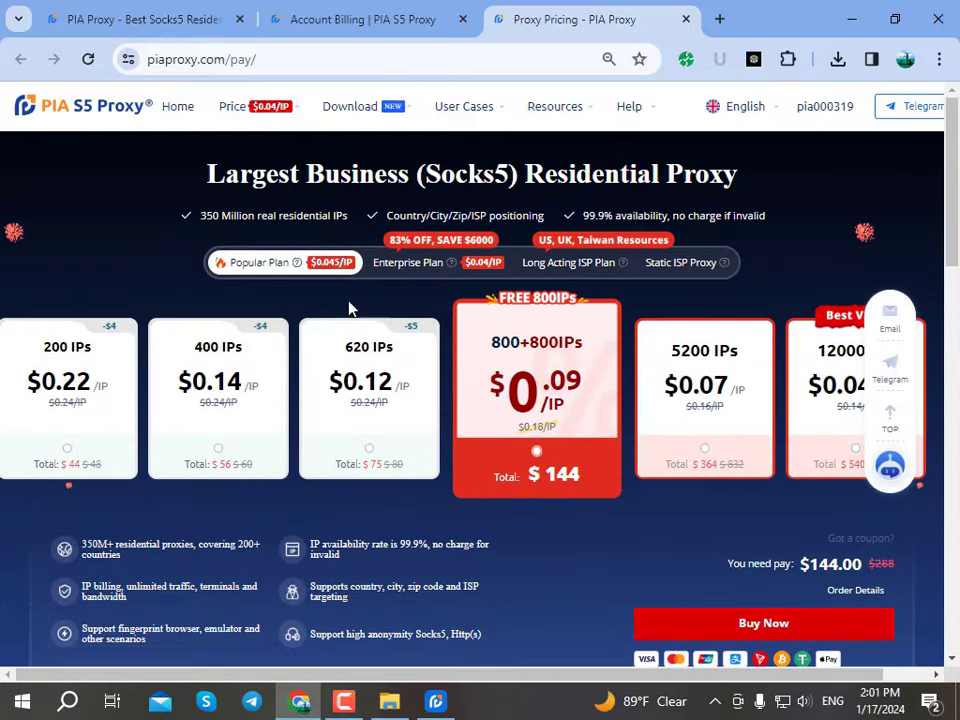
# - Display the Enterprise Plan pricing and compare its 20000, 30000 and 60000 IP packages
pyautogui.click(407, 270)
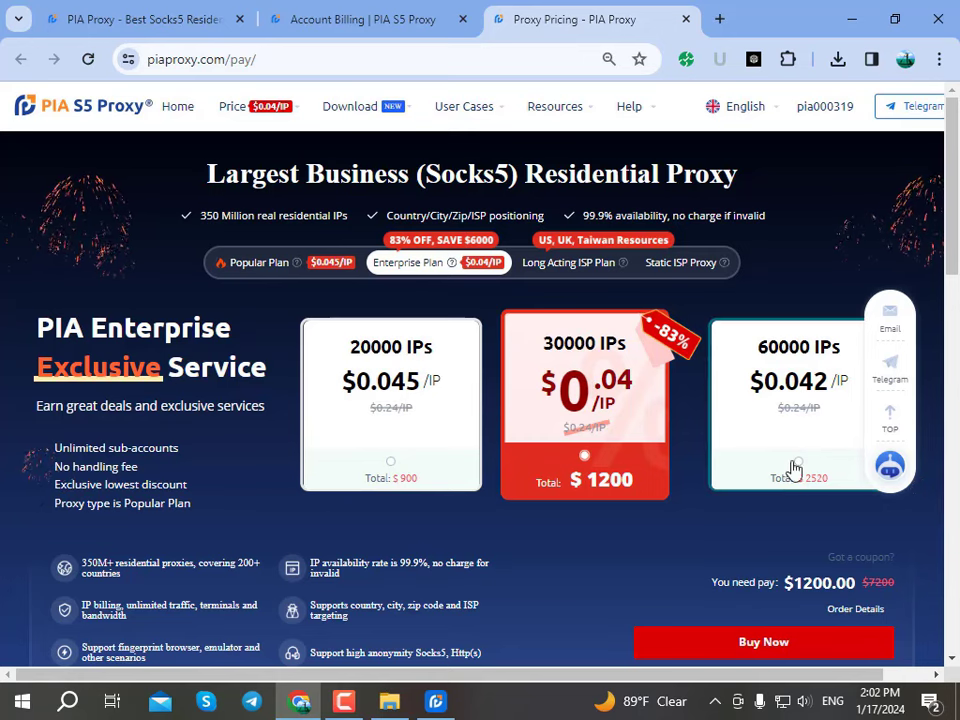
pyautogui.scroll(-4, 469, 514)
pyautogui.scroll(4, 328, 403)
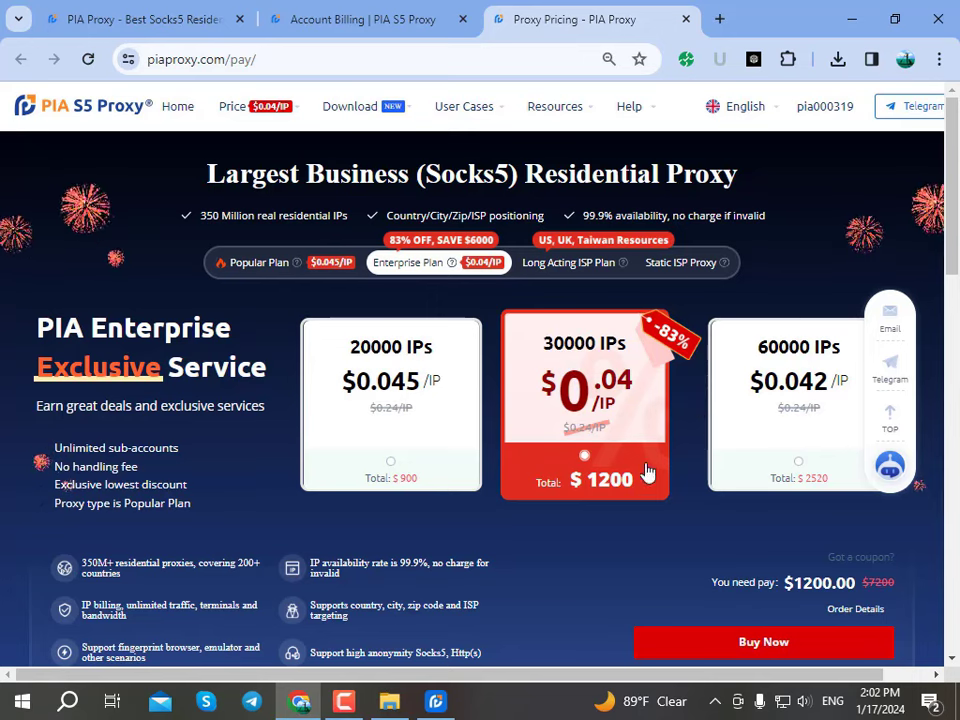
pyautogui.scroll(-3, 684, 569)
pyautogui.scroll(3, 677, 568)
pyautogui.hscroll(1, 636, 508)
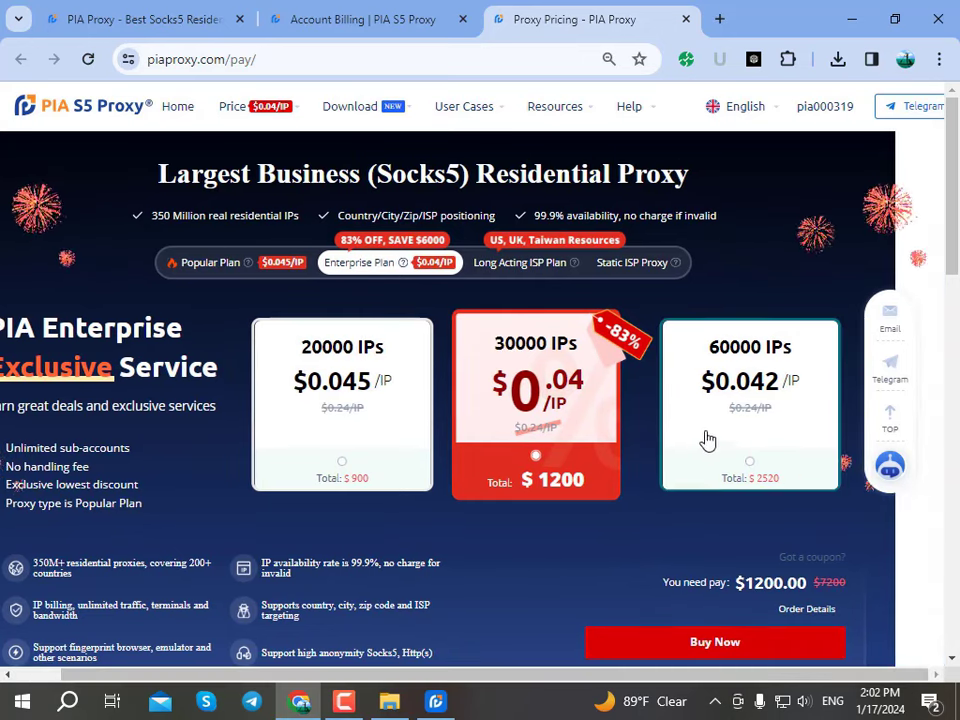
# - Review the Enterprise Plan page's feature list, payment methods, order form and 30000 IP plan summary
pyautogui.scroll(-3, 707, 436)
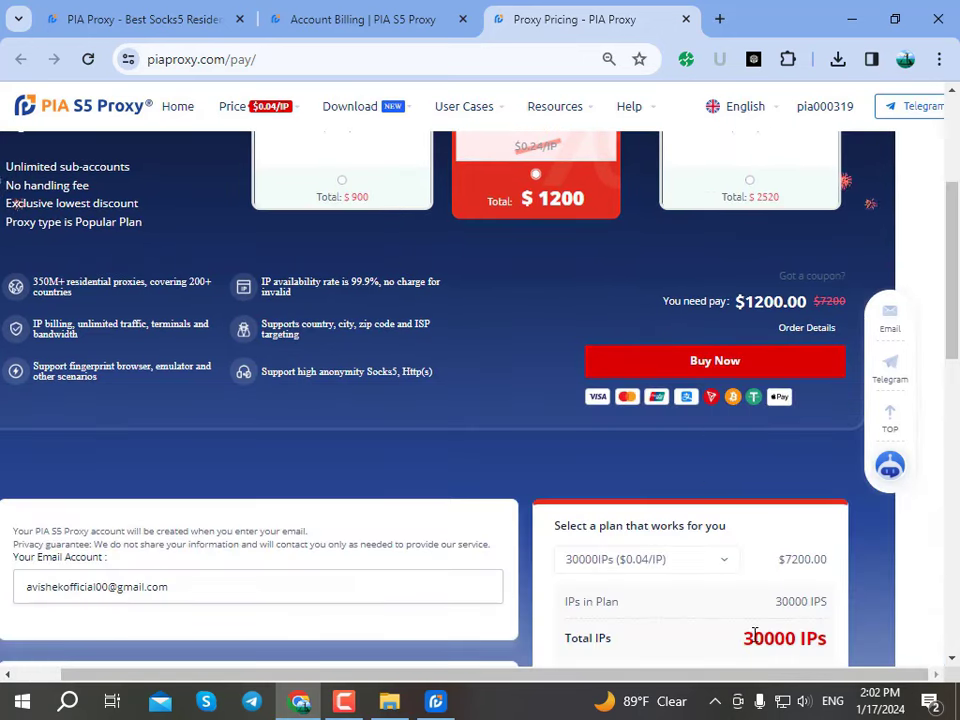
pyautogui.scroll(-3, 688, 533)
pyautogui.scroll(4, 692, 561)
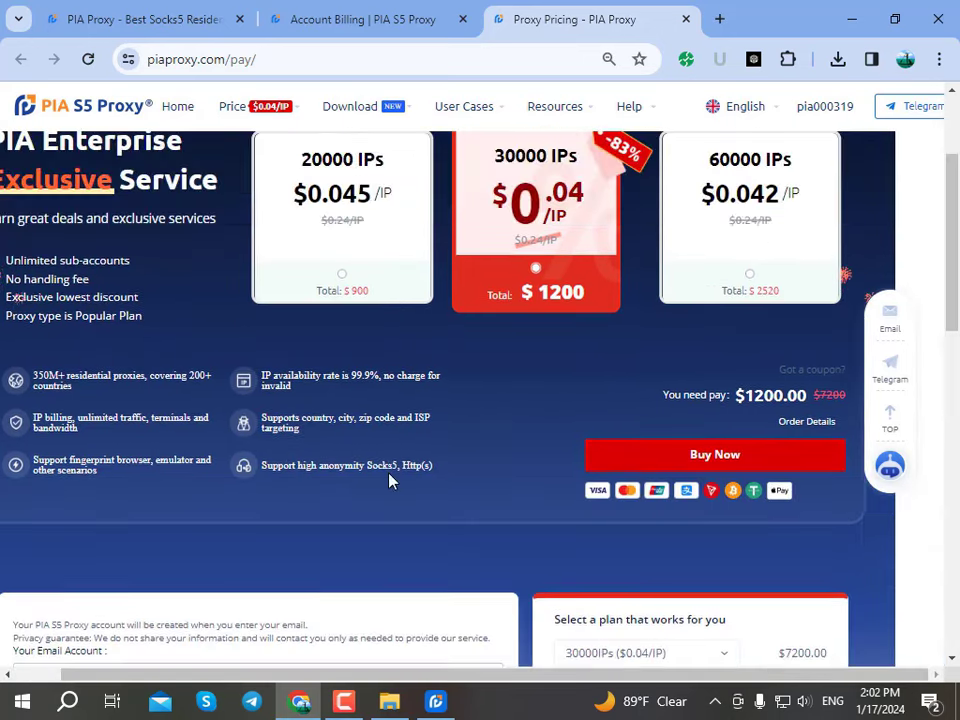
pyautogui.moveTo(489, 681); pyautogui.dragTo(435, 683)
pyautogui.scroll(2, 591, 568)
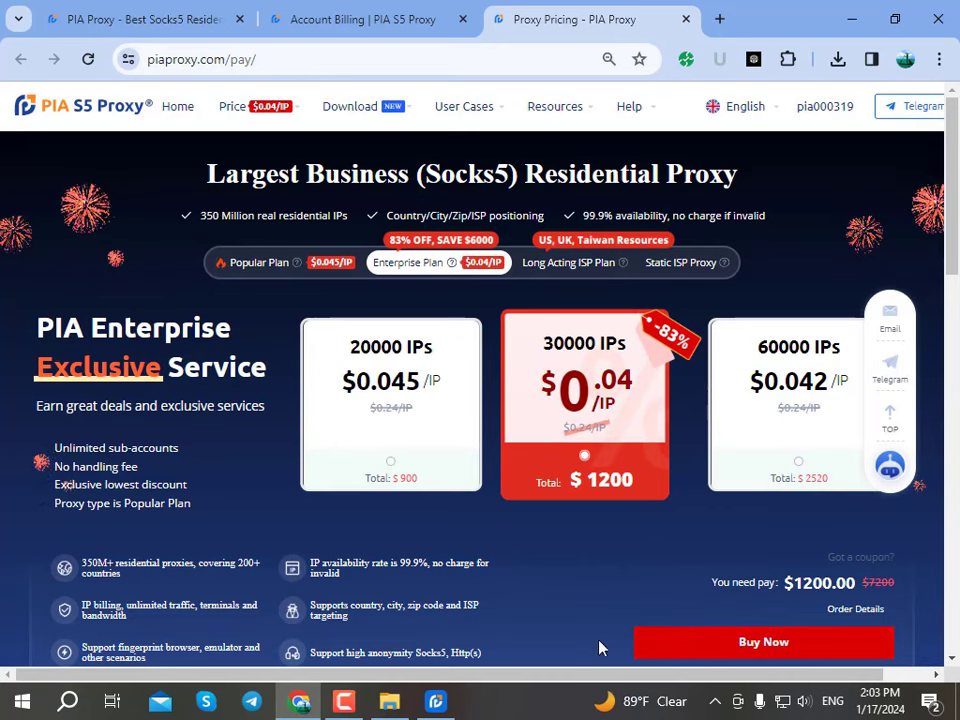
pyautogui.moveTo(658, 681)
pyautogui.mouseDown()
pyautogui.moveTo(746, 681)
pyautogui.moveTo(659, 679)
pyautogui.mouseUp()
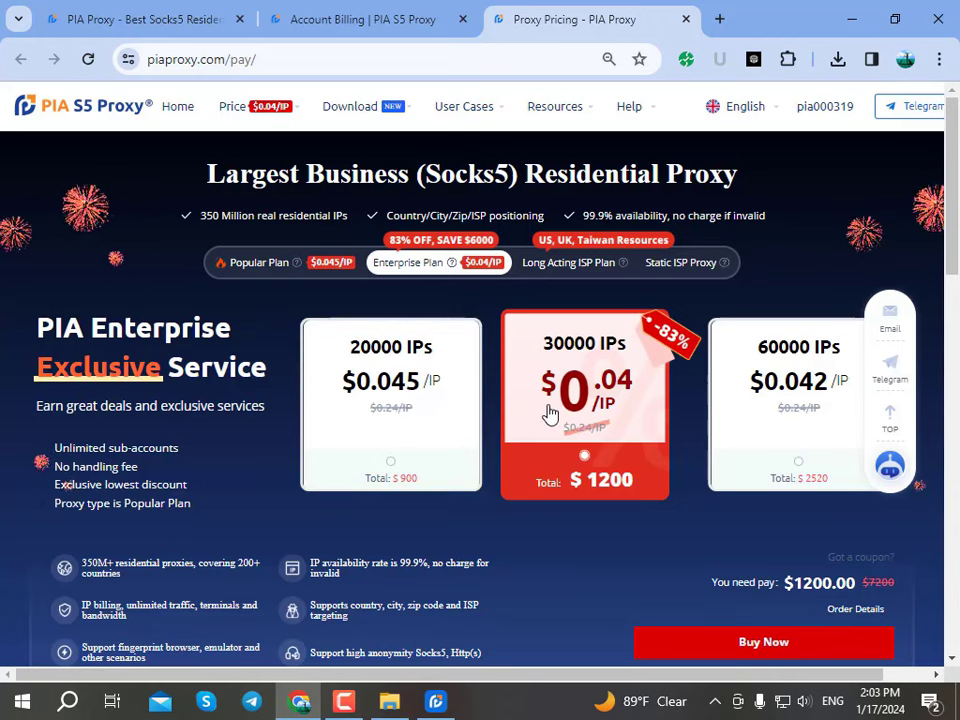
# - Display the Long Acting ISP Plan pricing, and review the Static ISP Proxy durations, regional prices and order details
pyautogui.click(566, 266)
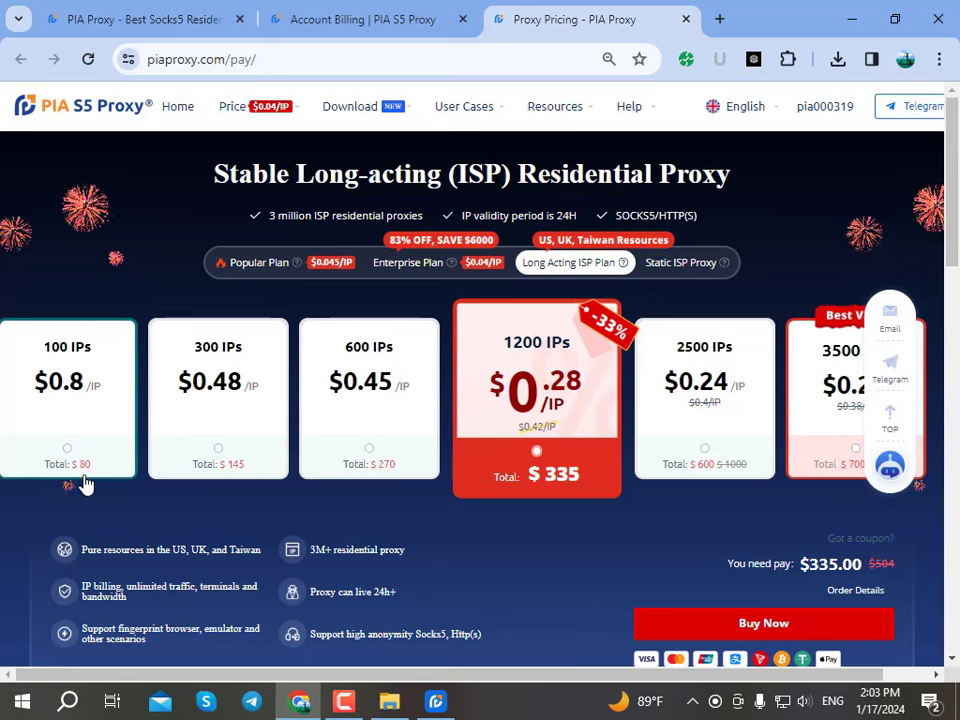
pyautogui.click(666, 272)
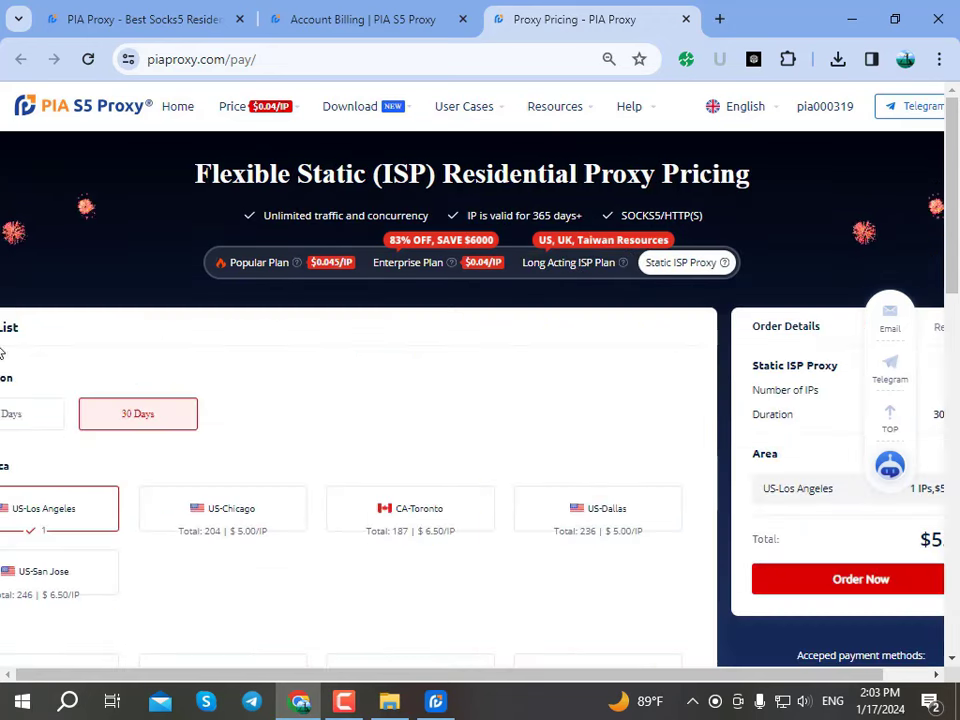
pyautogui.hotkey('ctrl', '-')
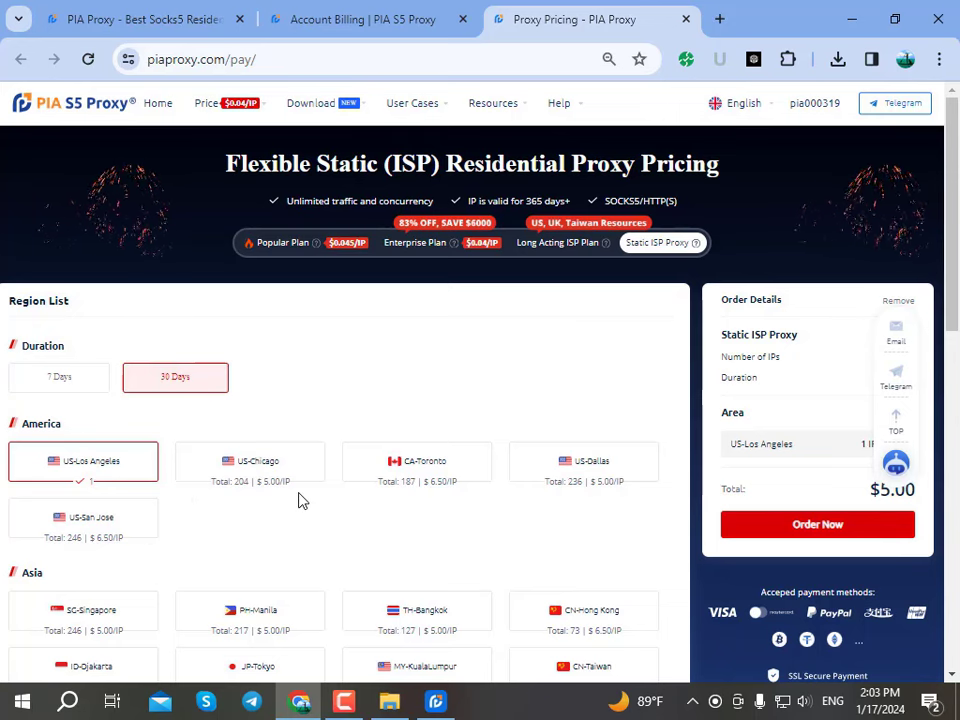
pyautogui.scroll(-1, 335, 478)
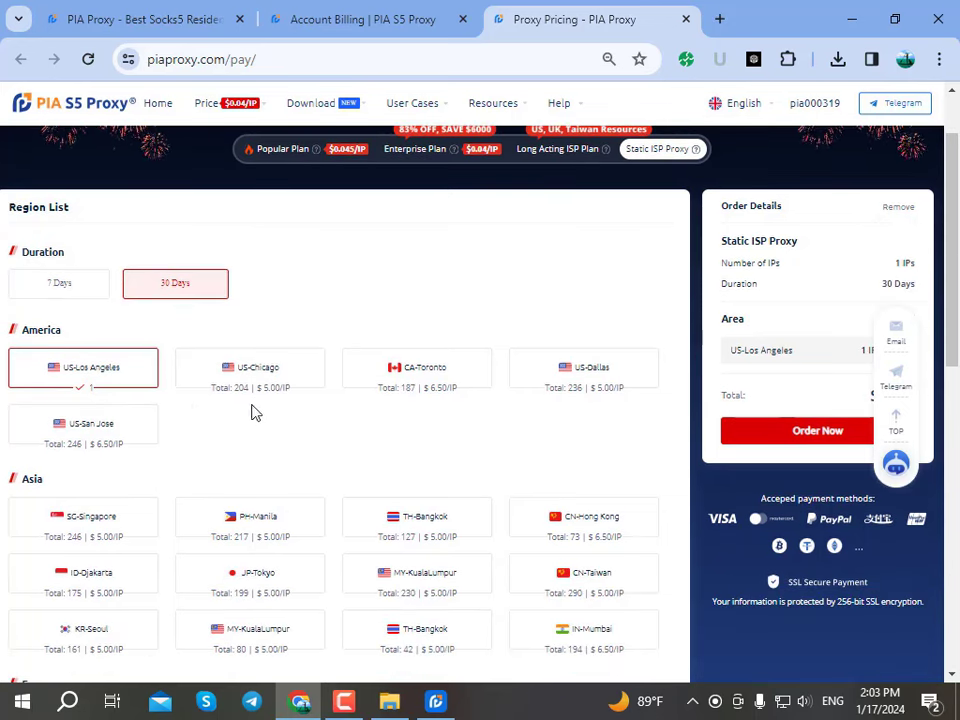
pyautogui.scroll(-1, 632, 382)
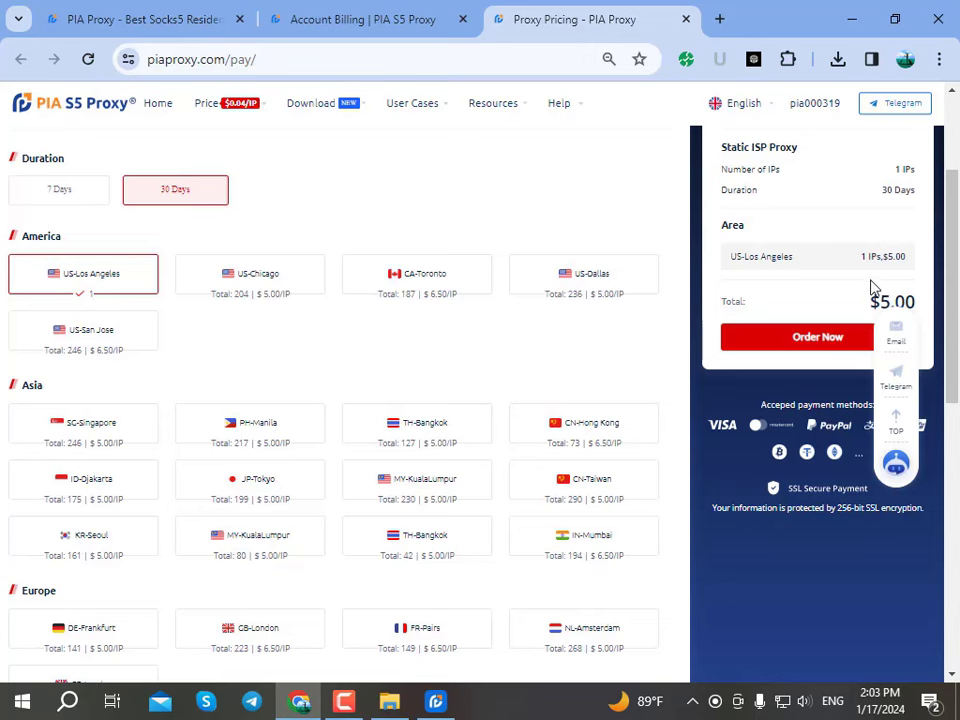
pyautogui.scroll(2, 757, 287)
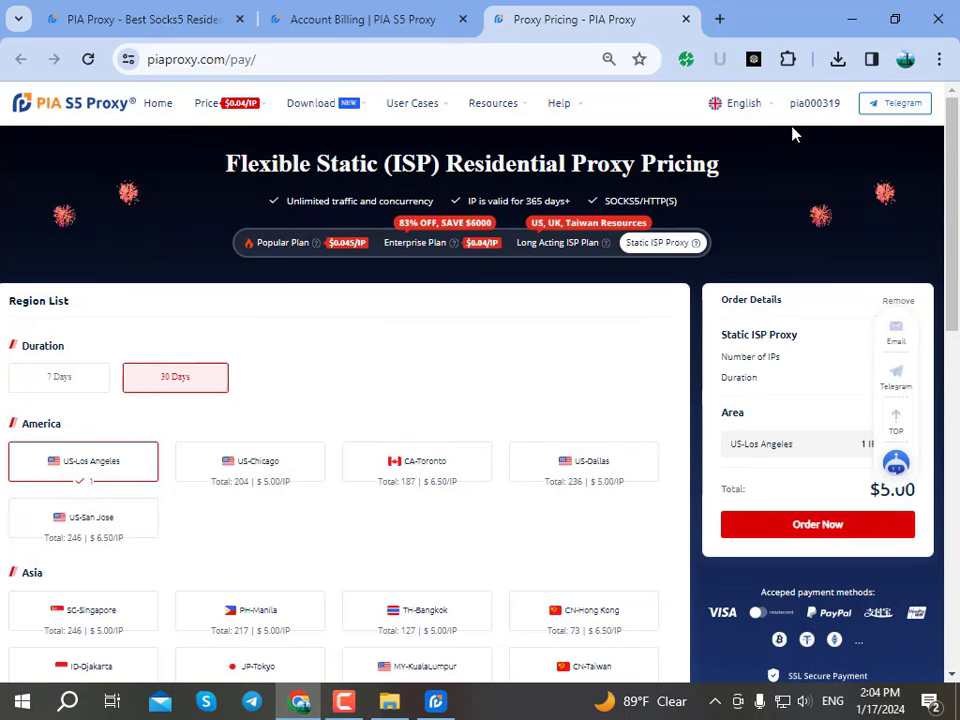
pyautogui.moveTo(818, 115)
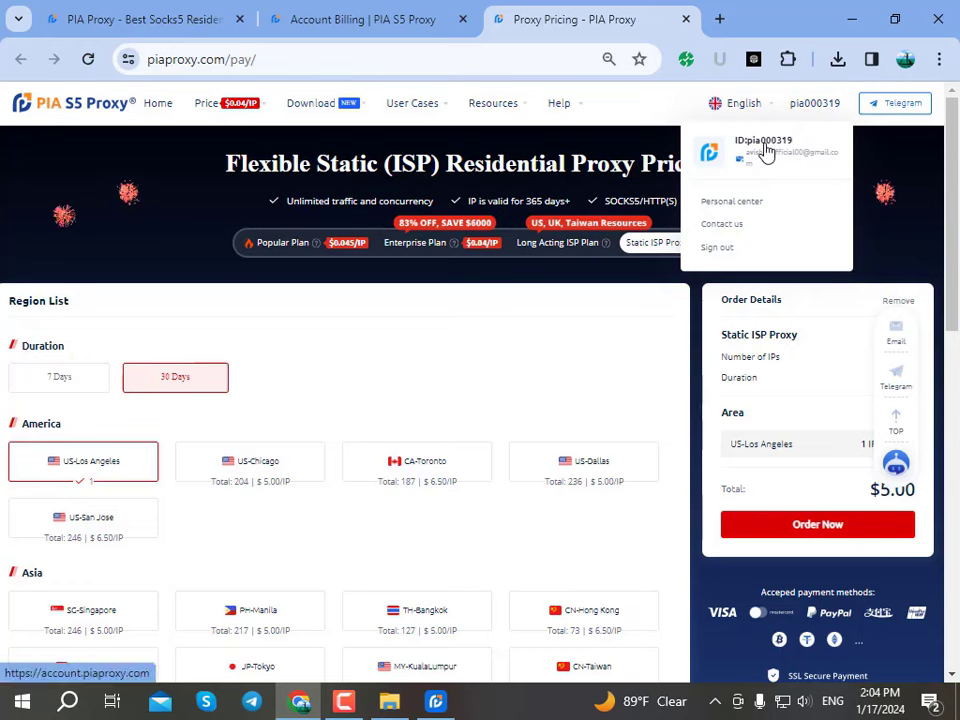
pyautogui.click(765, 150)
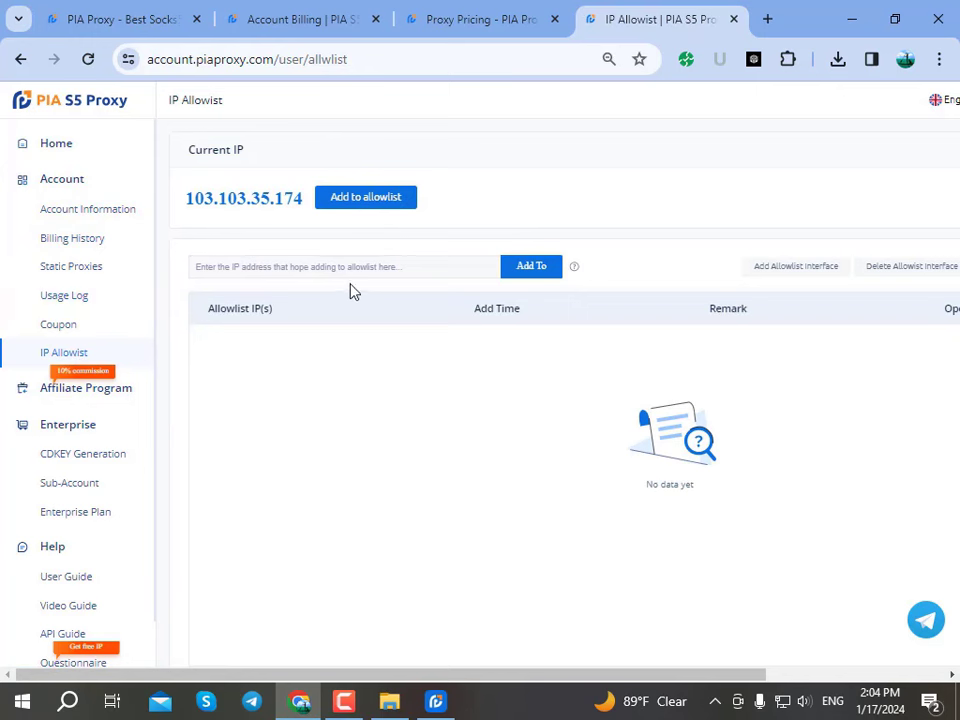
pyautogui.moveTo(216, 195); pyautogui.dragTo(296, 197)
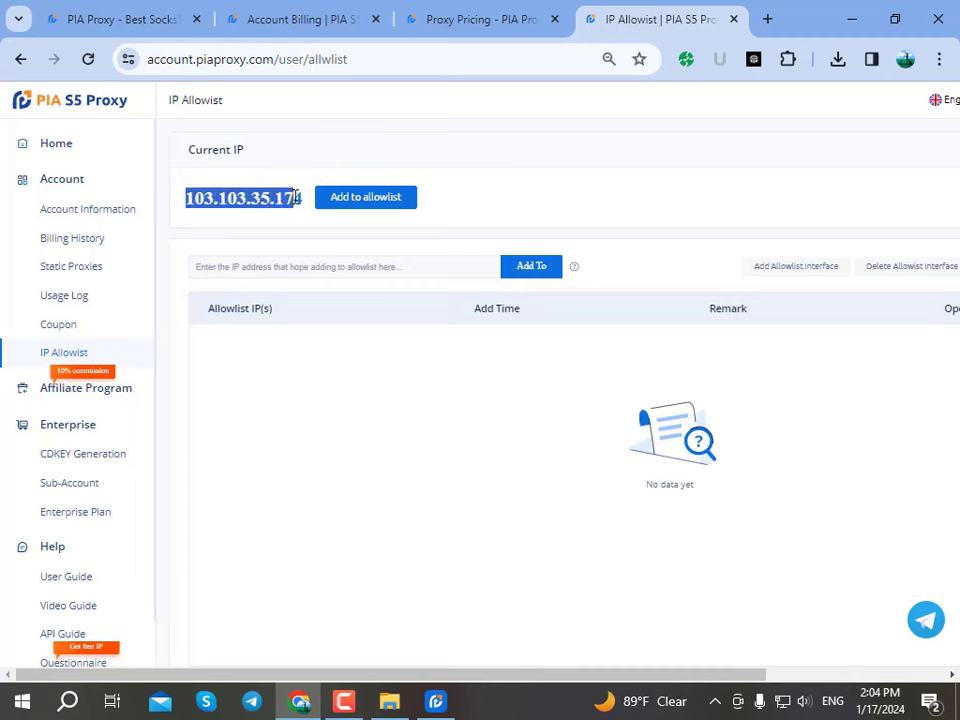
pyautogui.click(295, 199)
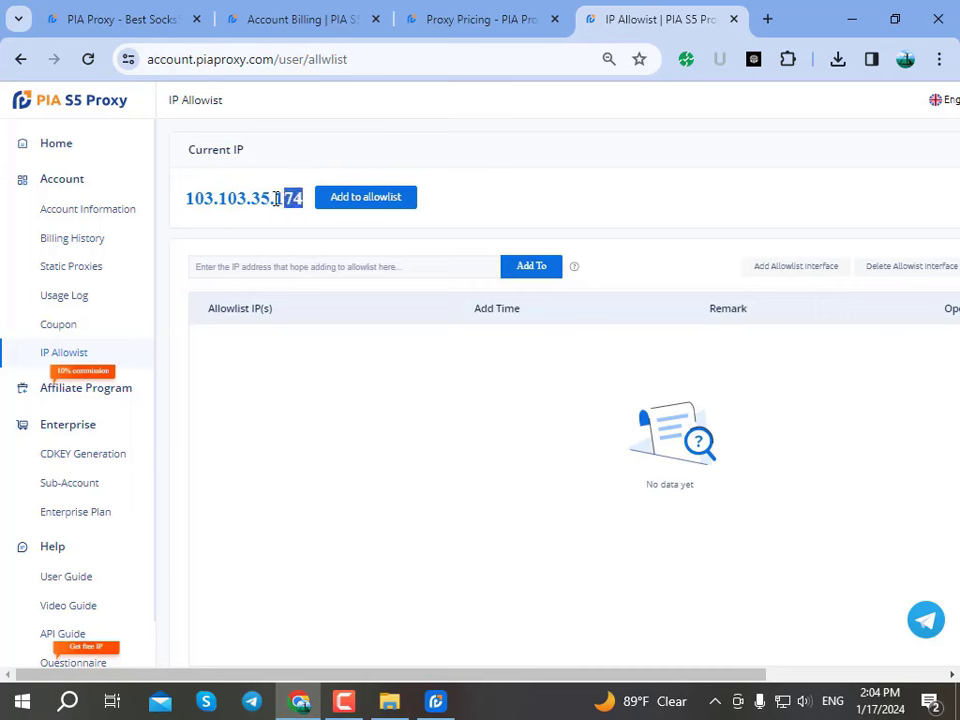
pyautogui.moveTo(280, 199); pyautogui.dragTo(190, 204)
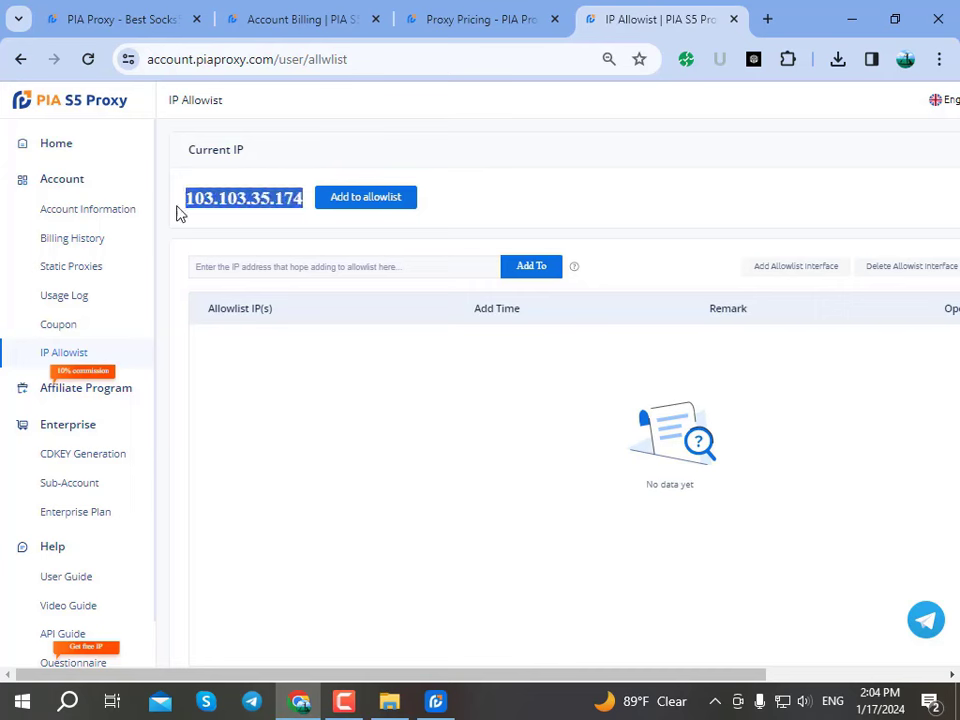
pyautogui.click(493, 157)
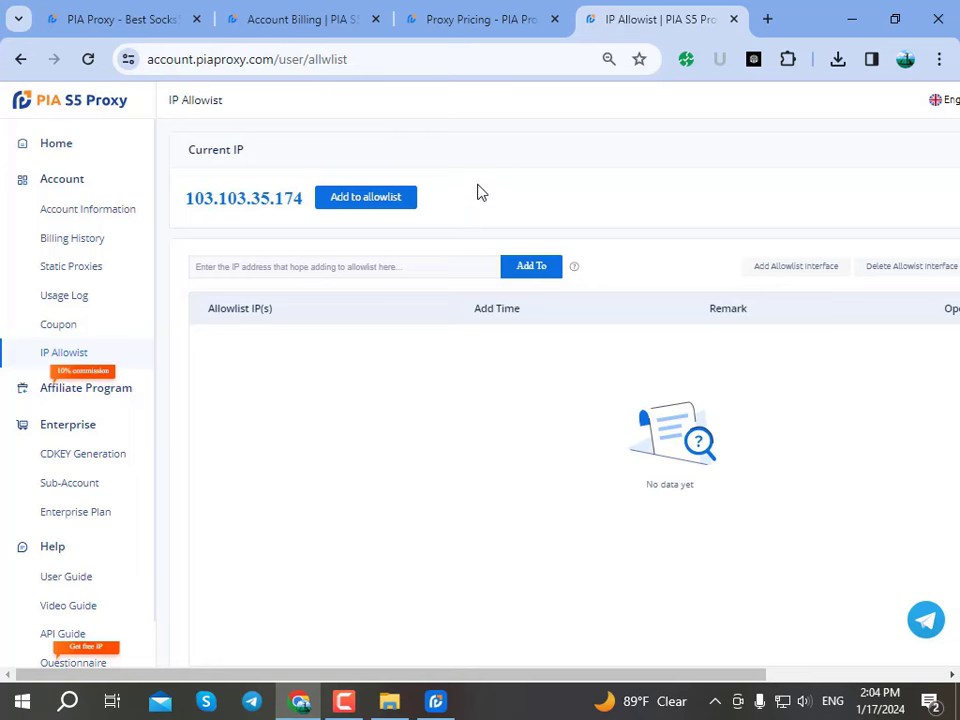
pyautogui.click(355, 263)
pyautogui.write('103.103.35.174')
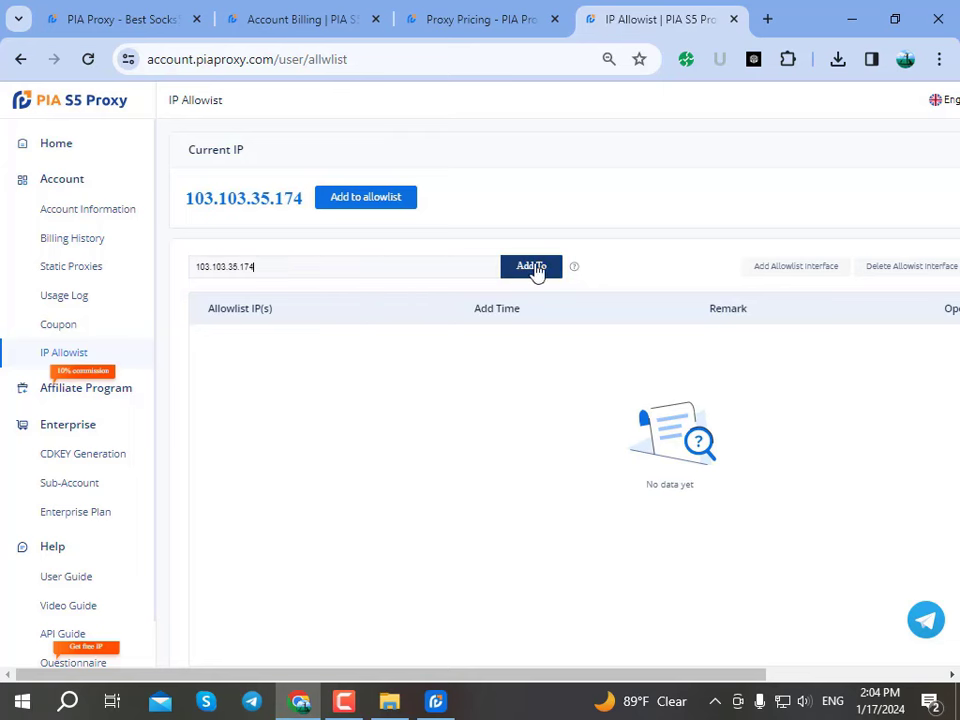
pyautogui.click(533, 267)
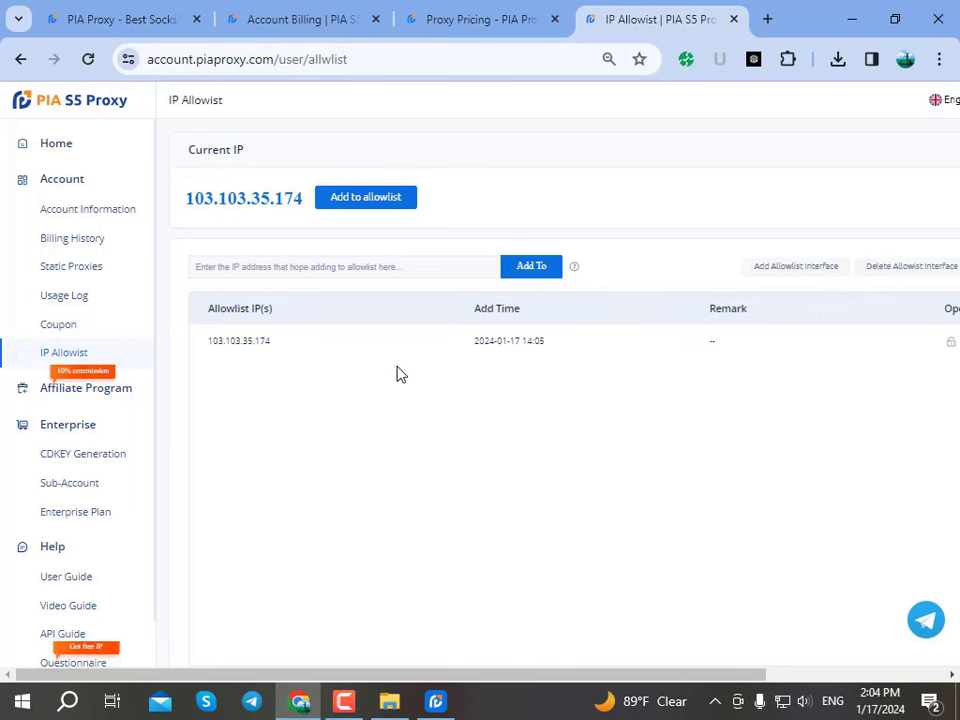
# - Check the Static Proxies page in the account center and leave it for another account page
pyautogui.scroll(-1, 64, 429)
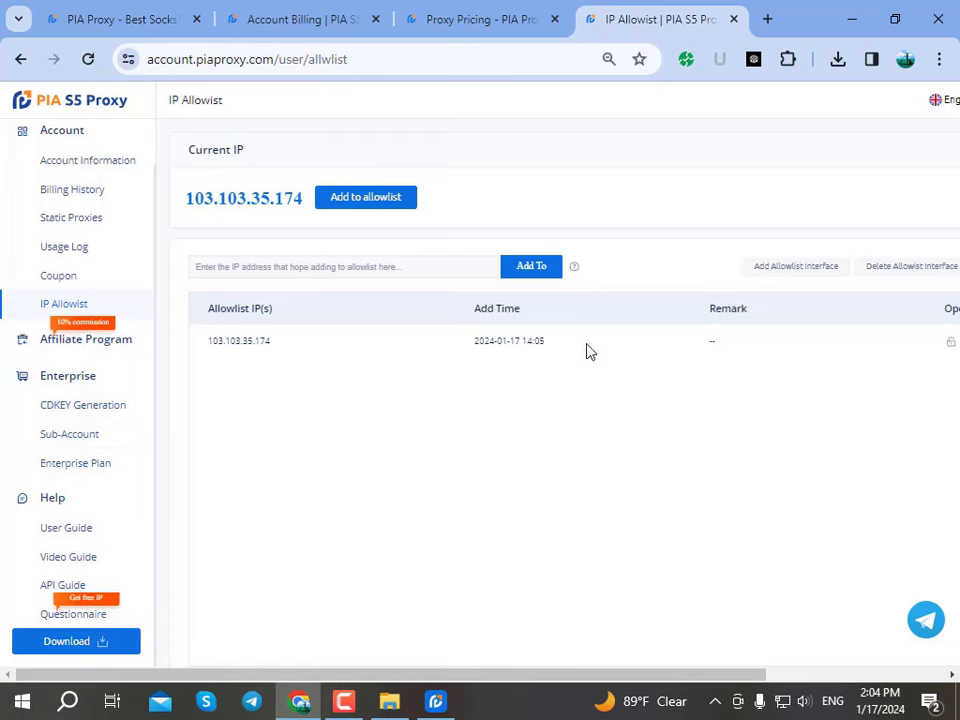
pyautogui.click(78, 218)
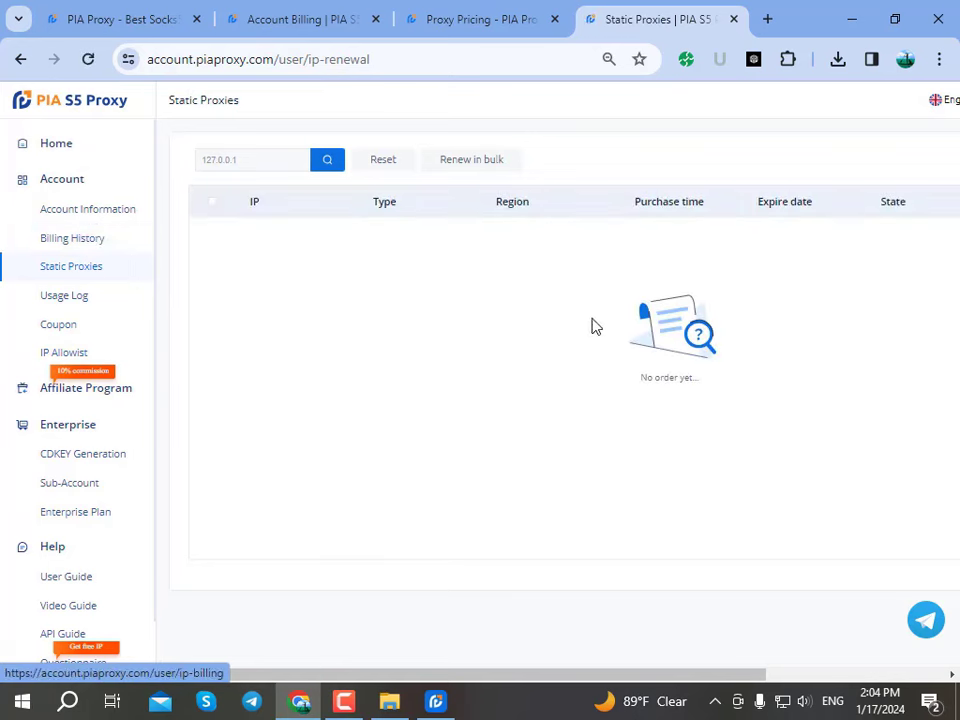
pyautogui.click(77, 216)
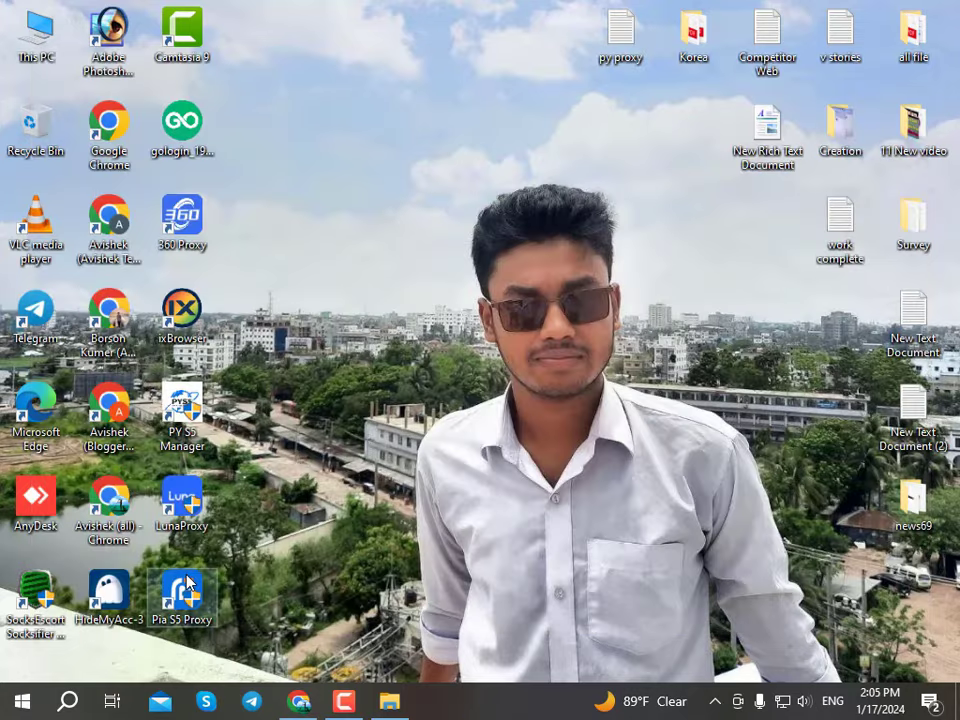
# - Launch the Pia S5 Proxy client from the desktop and log in with the account's e-mail and password, dismissing the New Year sale popup
pyautogui.doubleClick(186, 583)
pyautogui.click(441, 258)
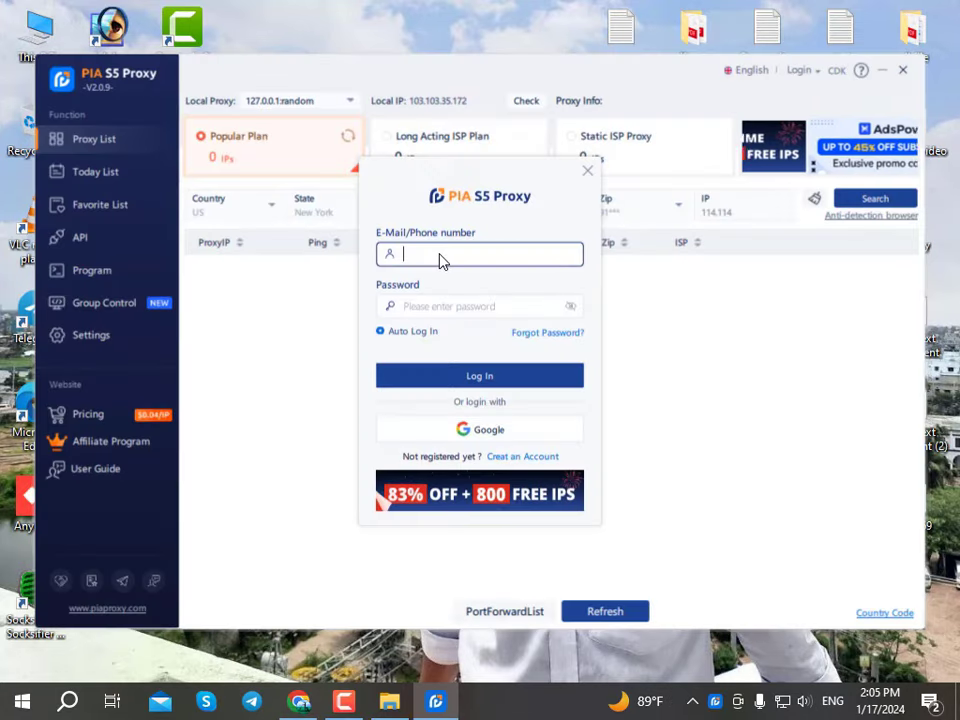
pyautogui.press('Tab')
pyautogui.click(447, 261)
pyautogui.click(480, 376)
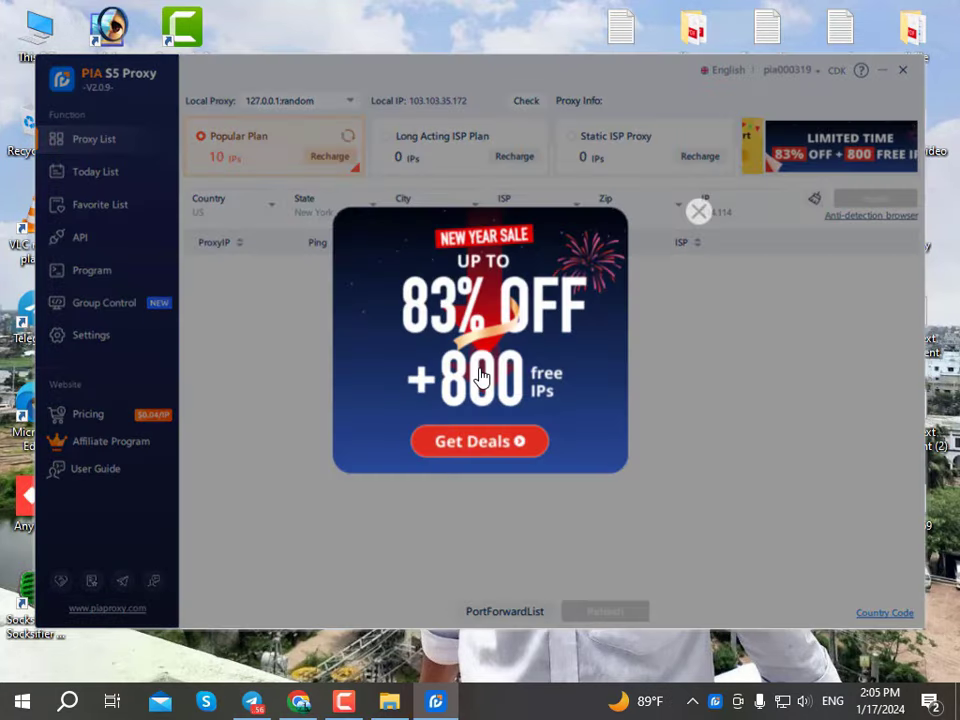
pyautogui.click(699, 211)
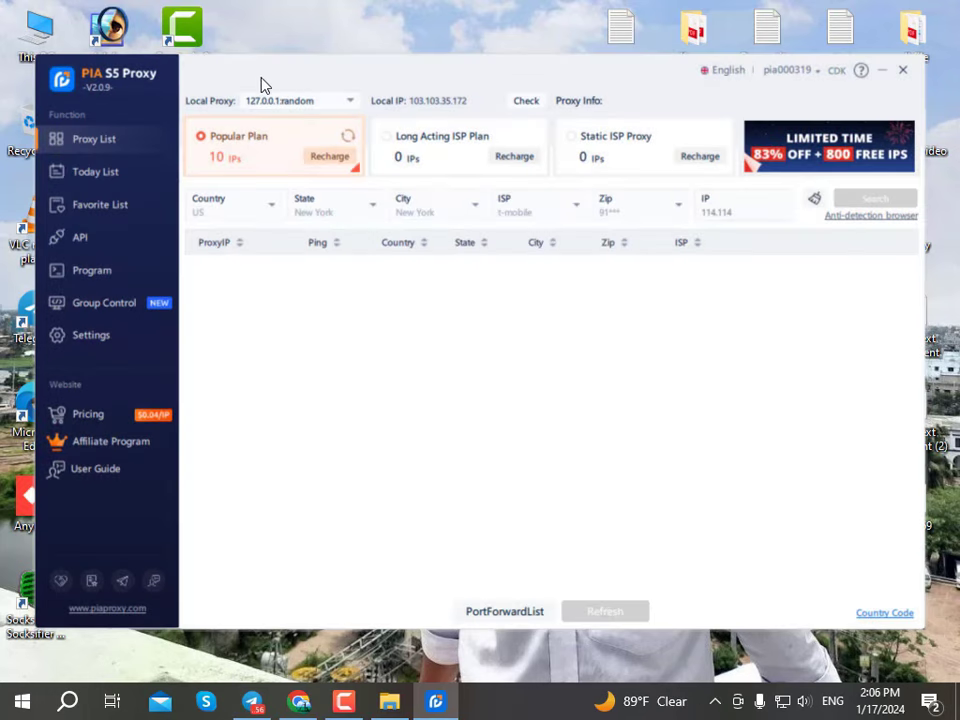
# - Reposition the client window and browse the unfiltered proxy list
pyautogui.moveTo(261, 84); pyautogui.dragTo(279, 62)
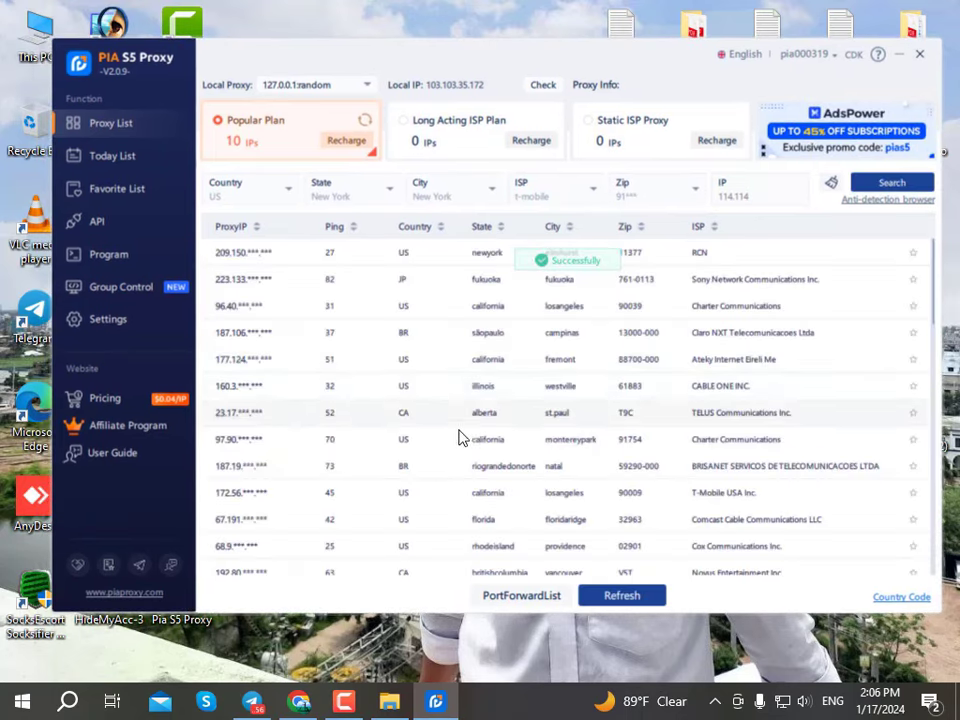
pyautogui.scroll(-4, 470, 400)
pyautogui.scroll(4, 480, 300)
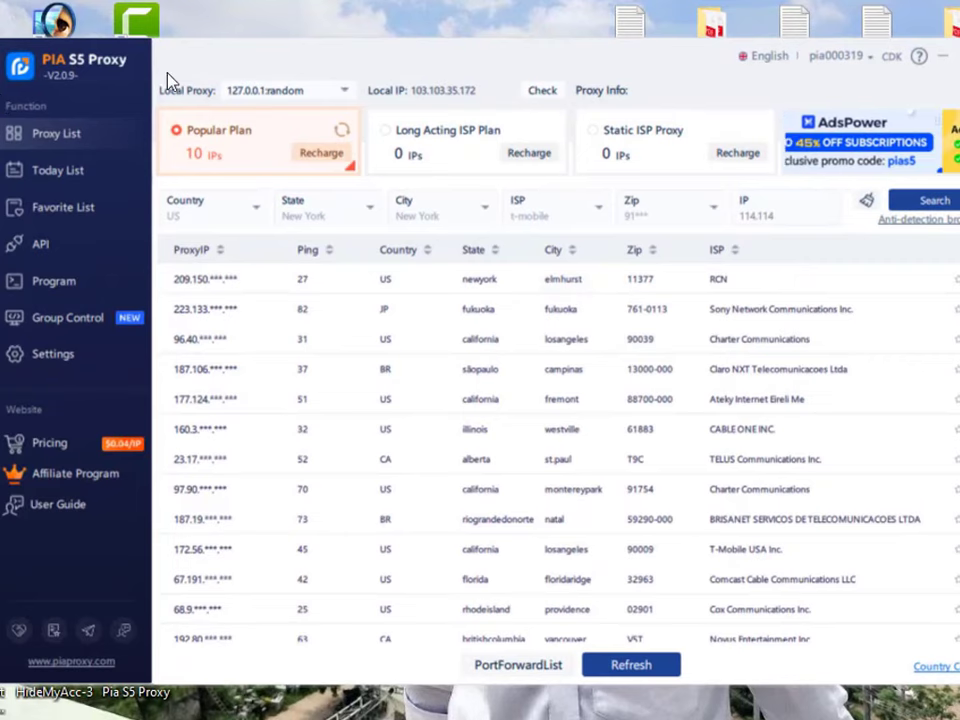
pyautogui.moveTo(258, 64); pyautogui.dragTo(231, 82)
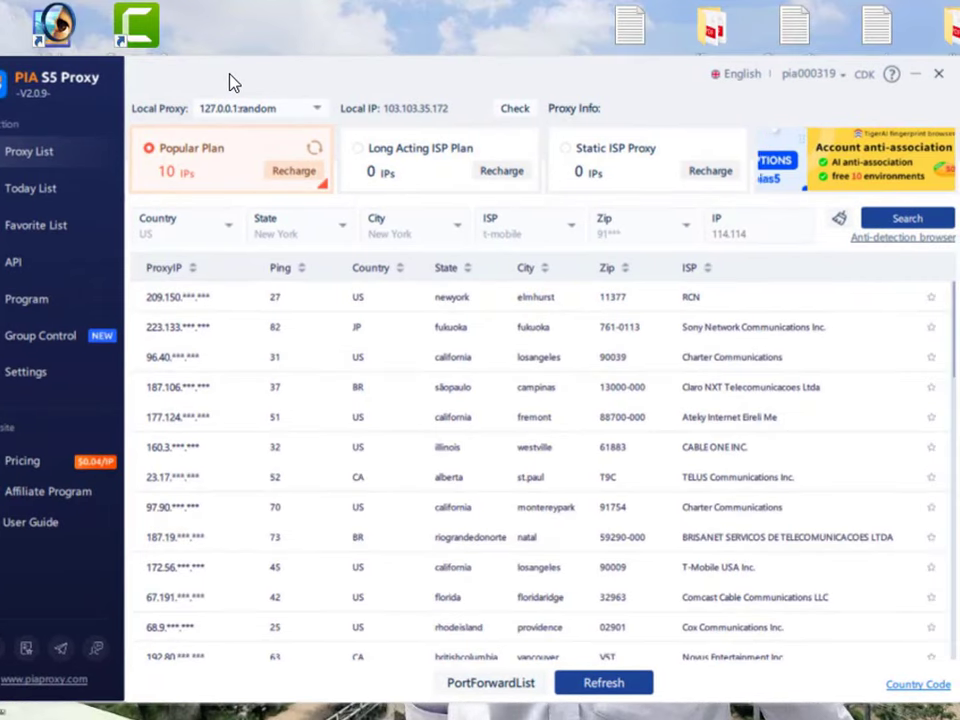
# - Search the proxy list for country US, with state, city and ISP left blank, and look through the results
pyautogui.click(211, 227)
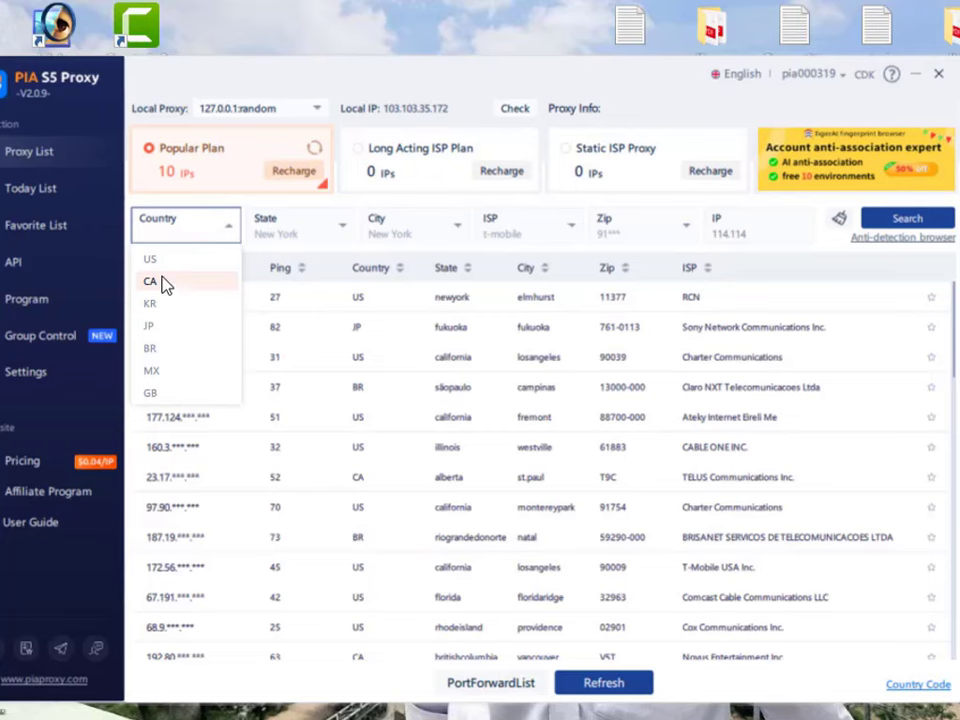
pyautogui.scroll(-10, 170, 350)
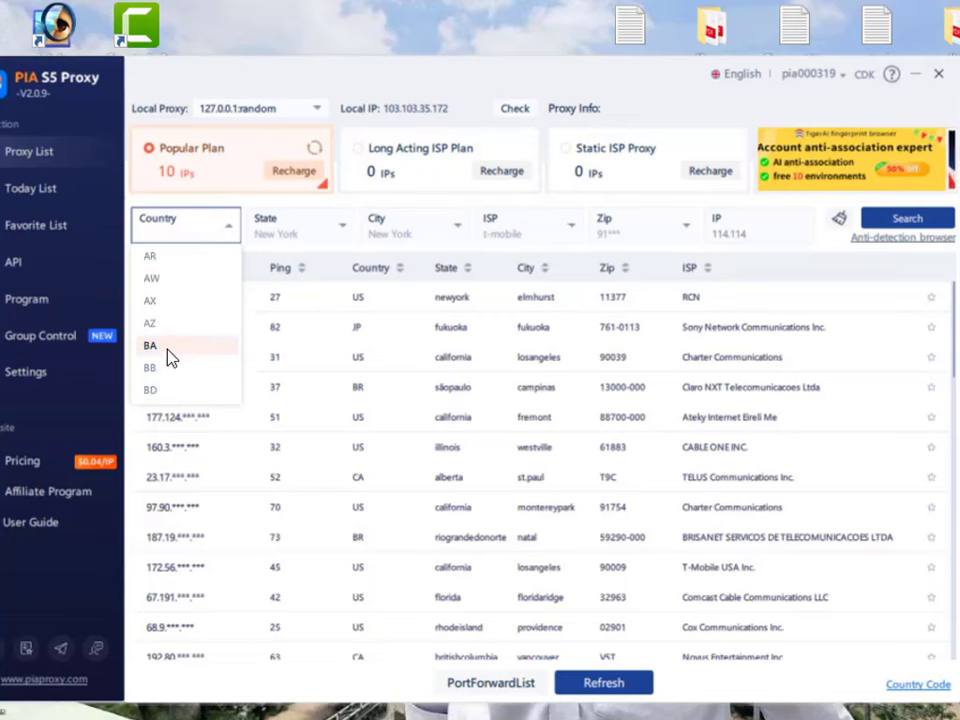
pyautogui.scroll(10, 172, 329)
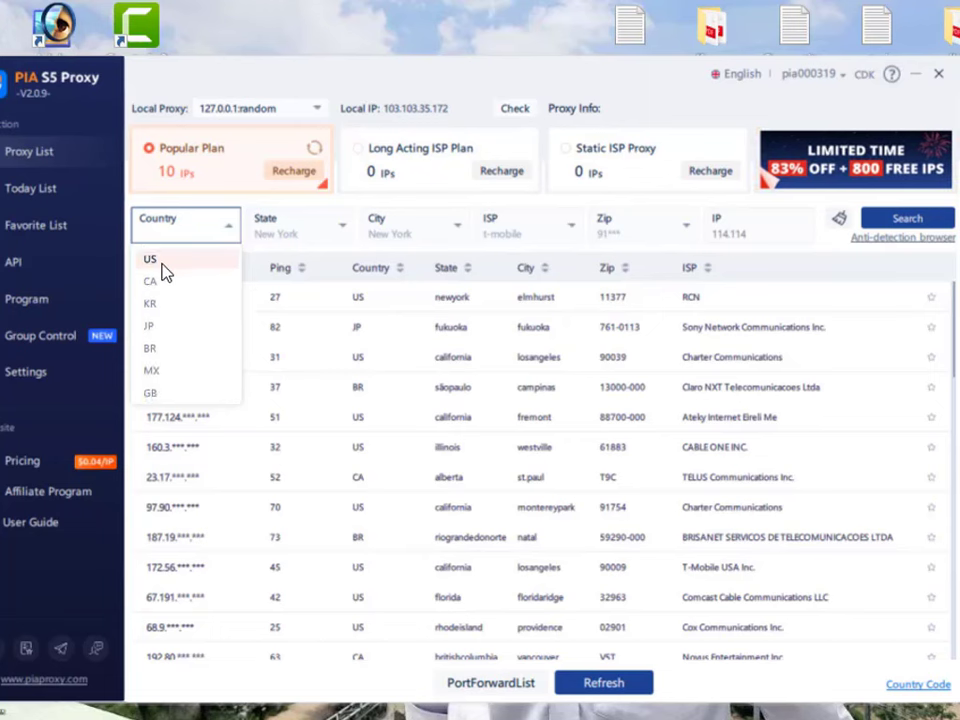
pyautogui.click(155, 260)
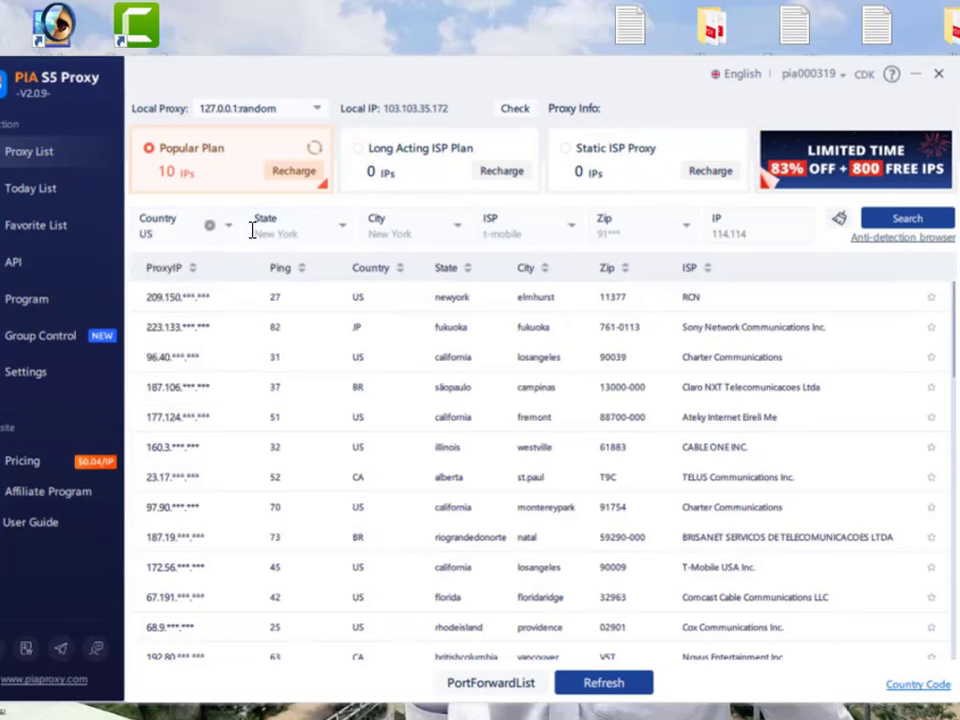
pyautogui.click(293, 227)
pyautogui.click(410, 227)
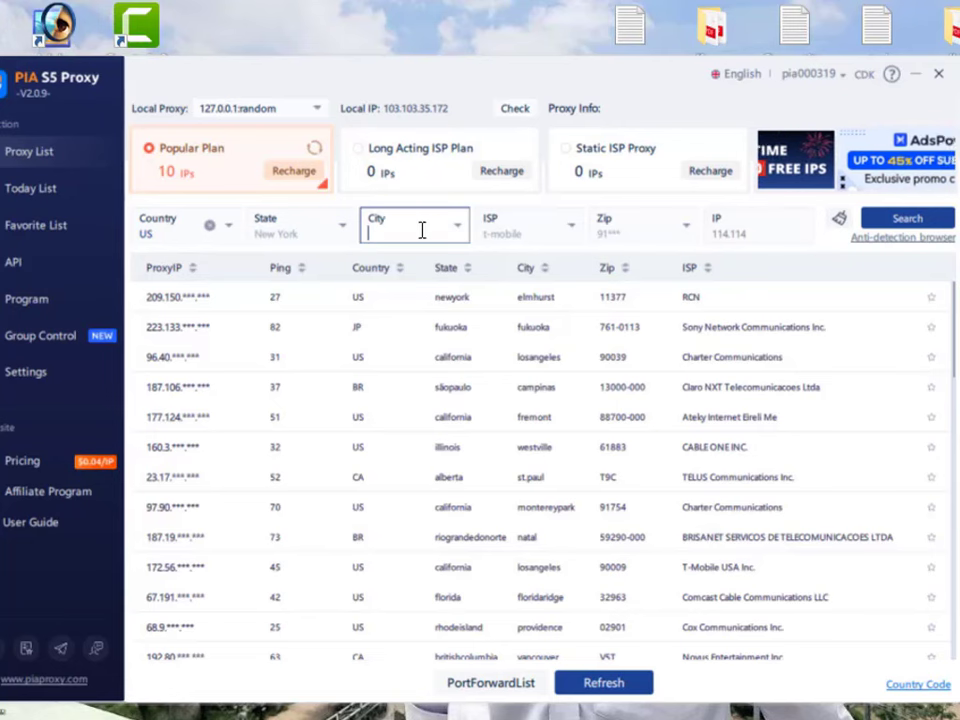
pyautogui.click(502, 229)
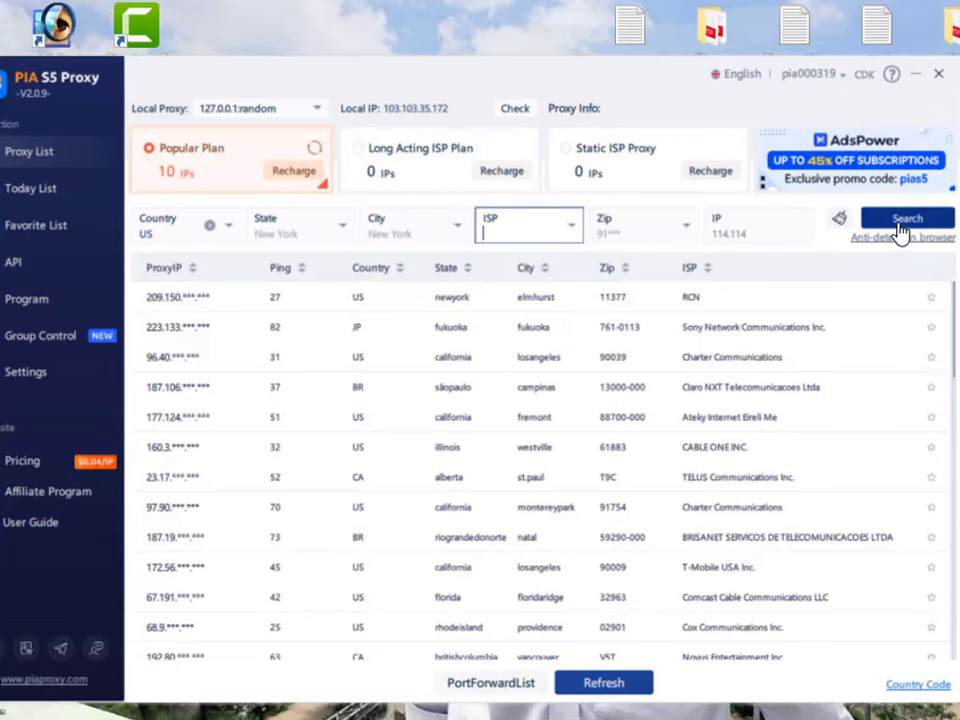
pyautogui.click(897, 220)
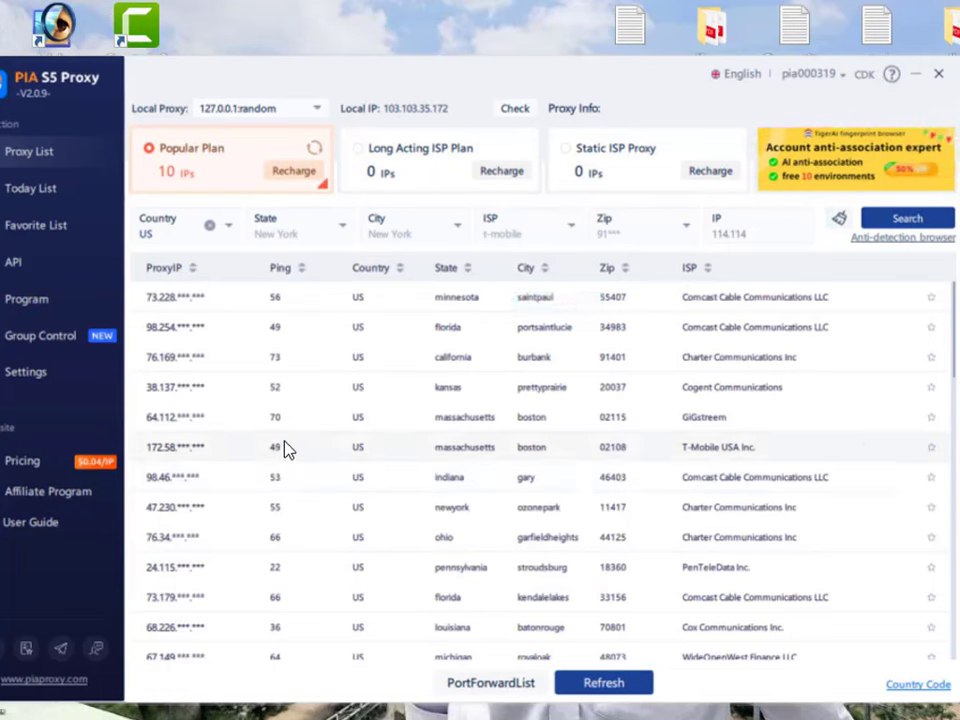
pyautogui.scroll(-5, 290, 449)
pyautogui.scroll(5, 296, 449)
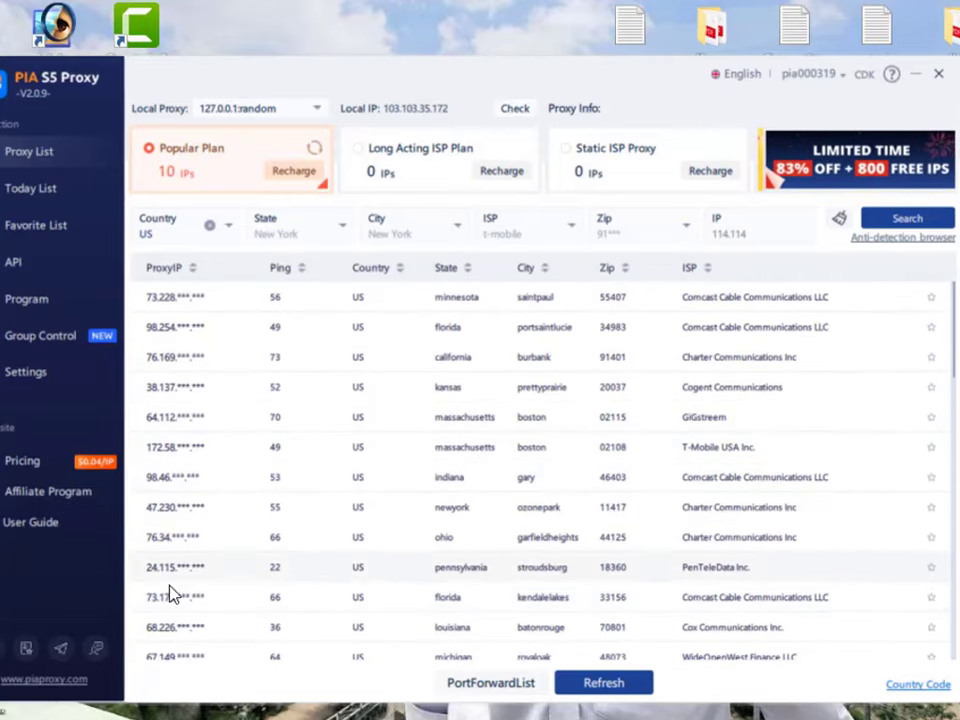
# - Forward local port 40000 to the Stroudsburg, Pennsylvania proxy, and copy that port's address from the forward list
pyautogui.rightClick(250, 575)
pyautogui.moveTo(339, 610)
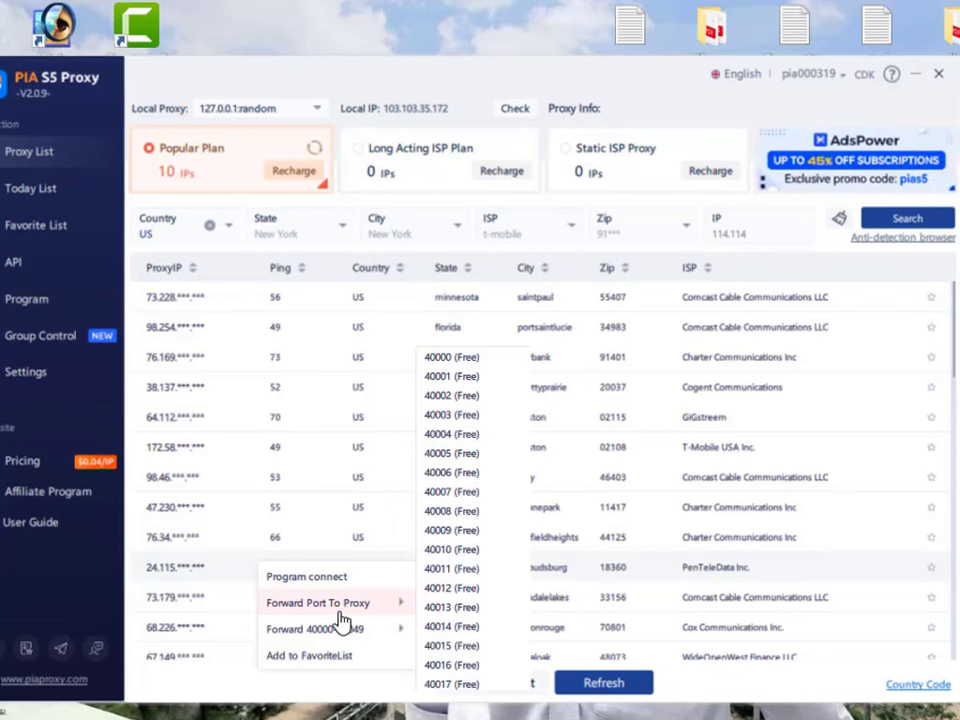
pyautogui.click(453, 361)
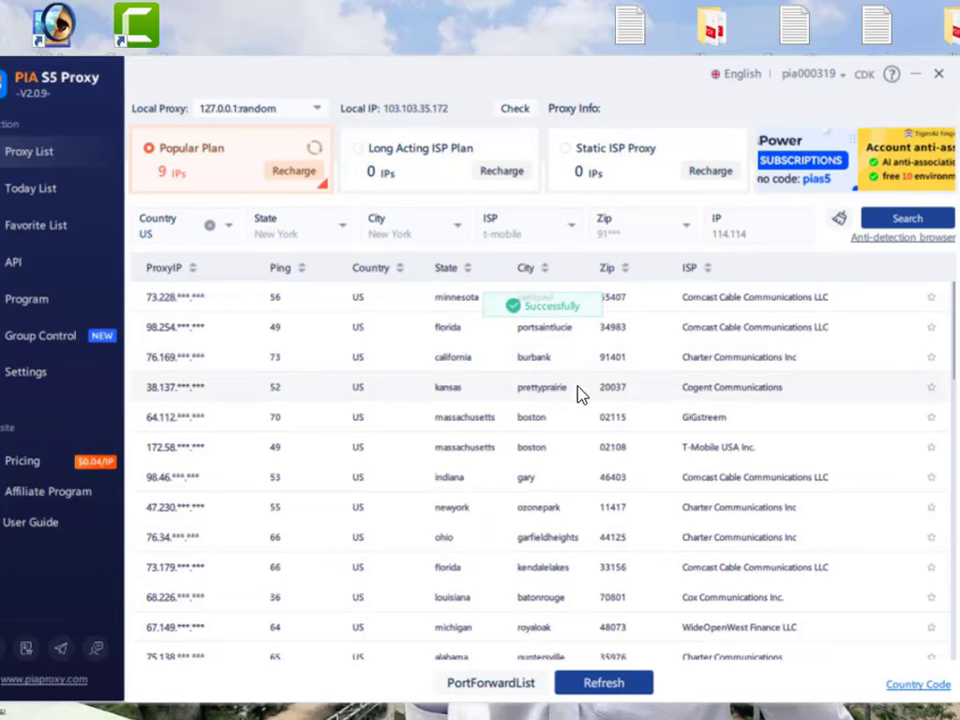
pyautogui.click(511, 686)
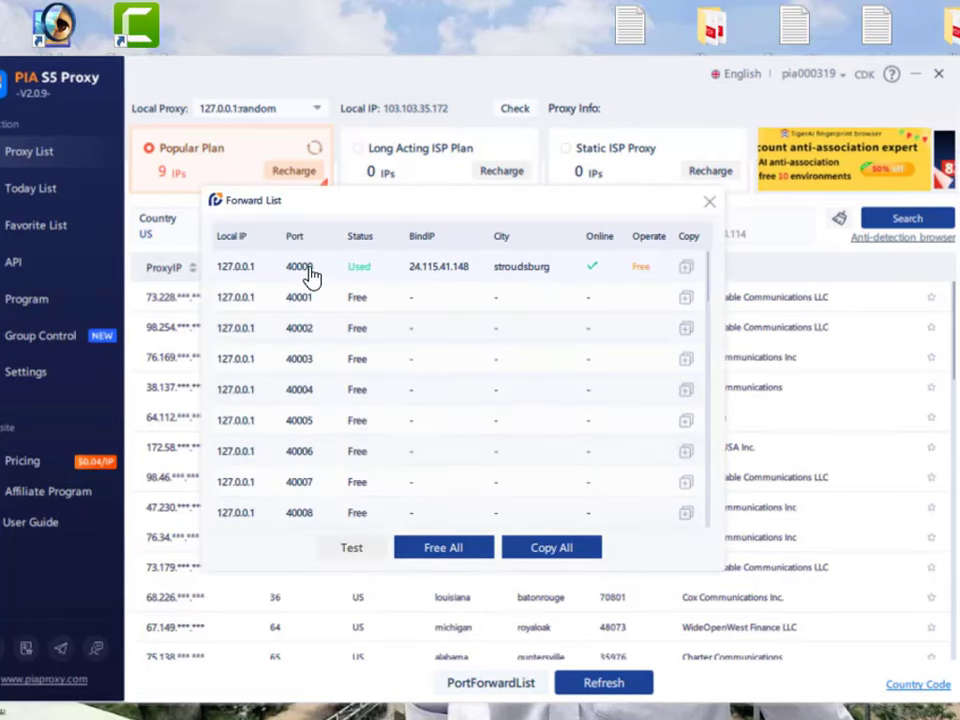
pyautogui.click(687, 267)
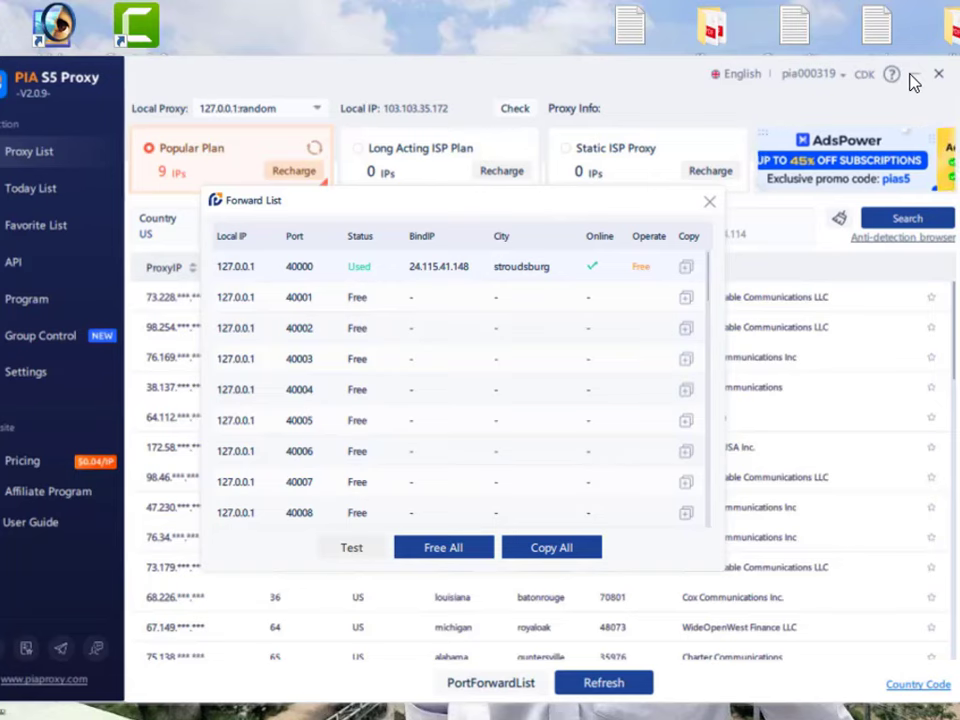
# - Move the proxy client aside, launch ixBrowser from the desktop in a maximized window, and dismiss its update notice
pyautogui.moveTo(684, 86); pyautogui.dragTo(638, 533)
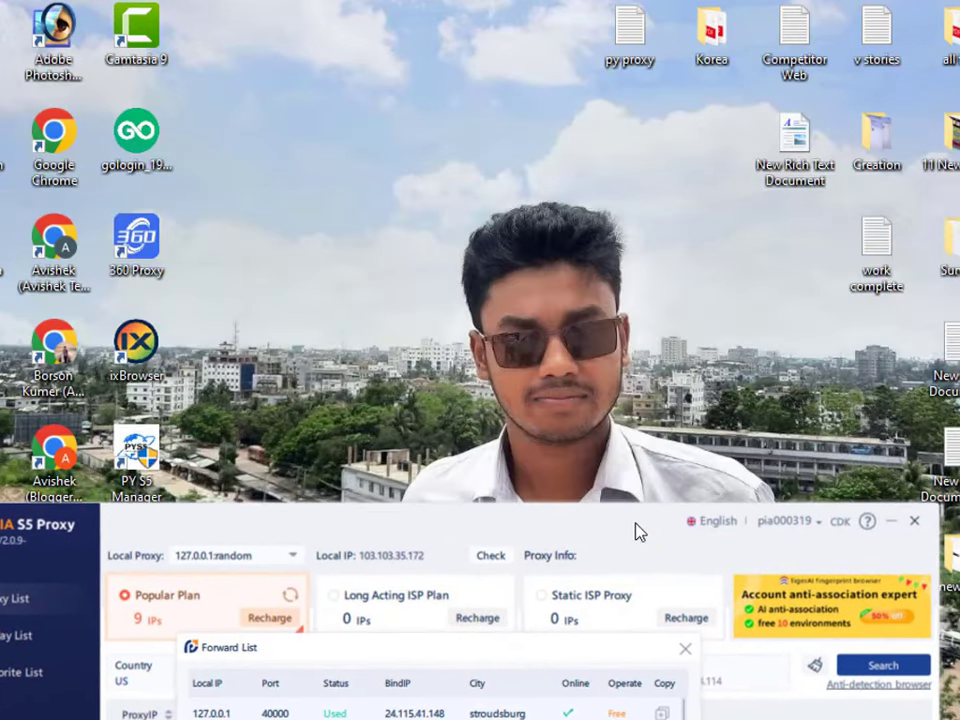
pyautogui.doubleClick(152, 345)
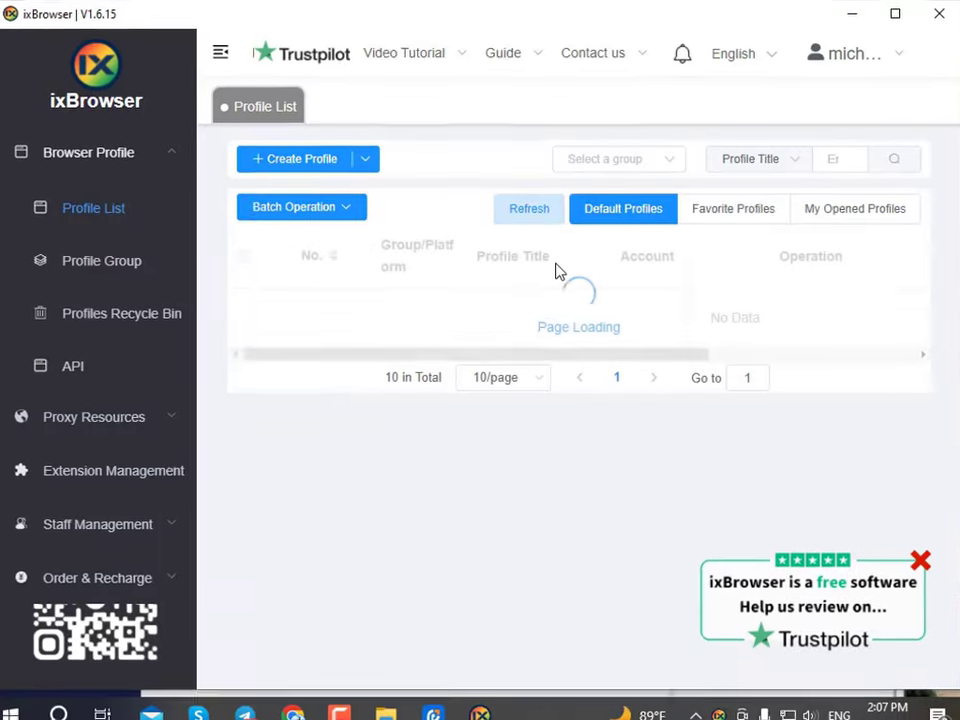
pyautogui.click(889, 14)
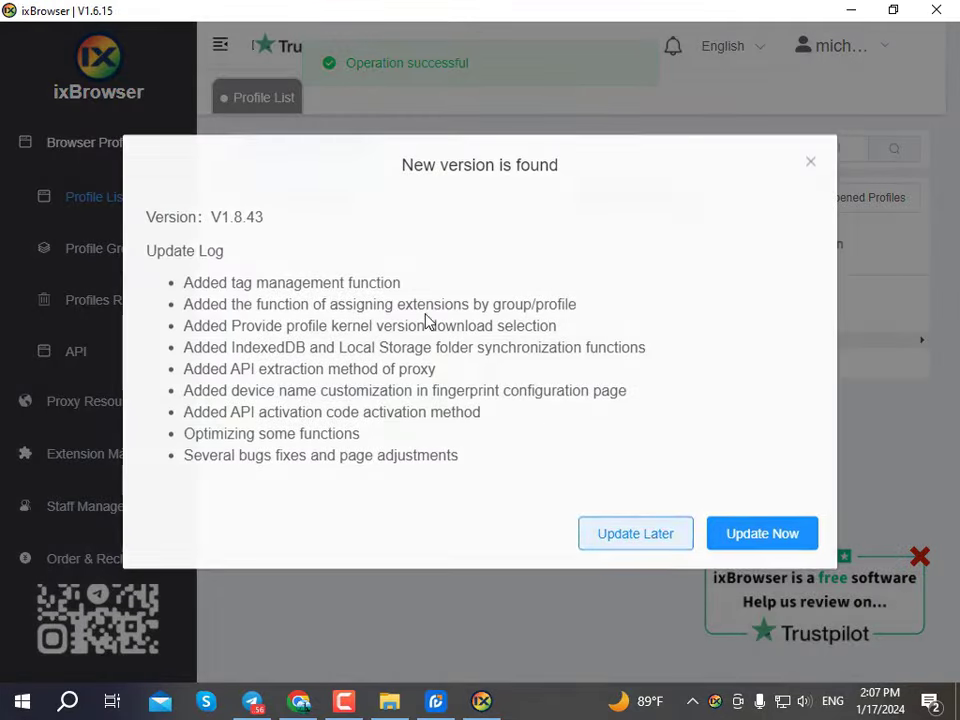
pyautogui.press('Escape')
# - Start a new browser profile with platform Blank Page, title 45556 and username 5565 in the default group
pyautogui.click(262, 155)
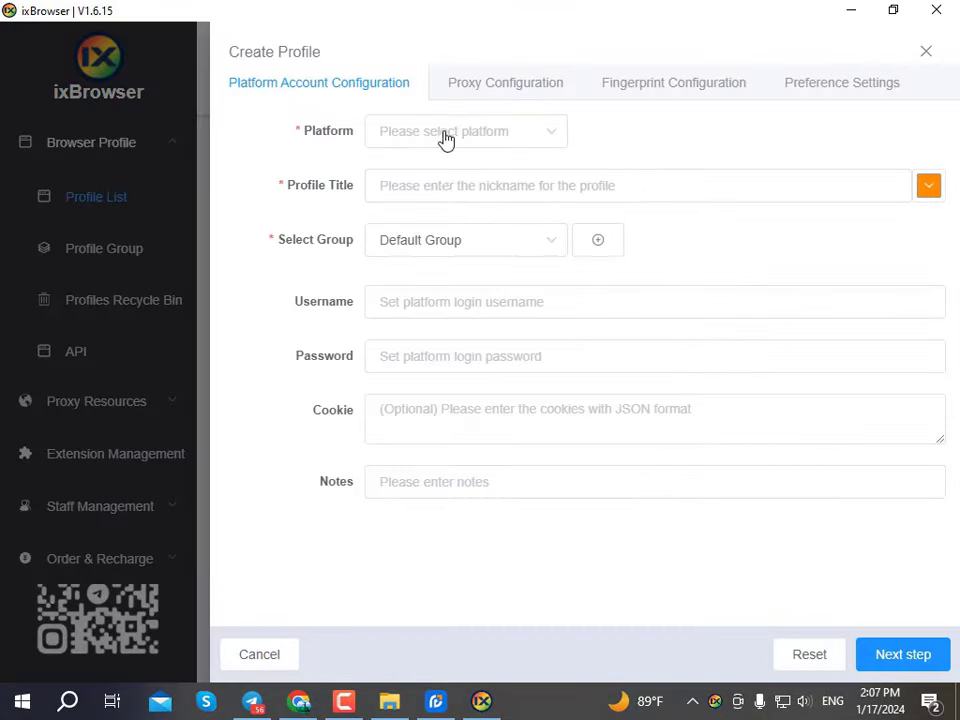
pyautogui.click(443, 139)
pyautogui.click(435, 184)
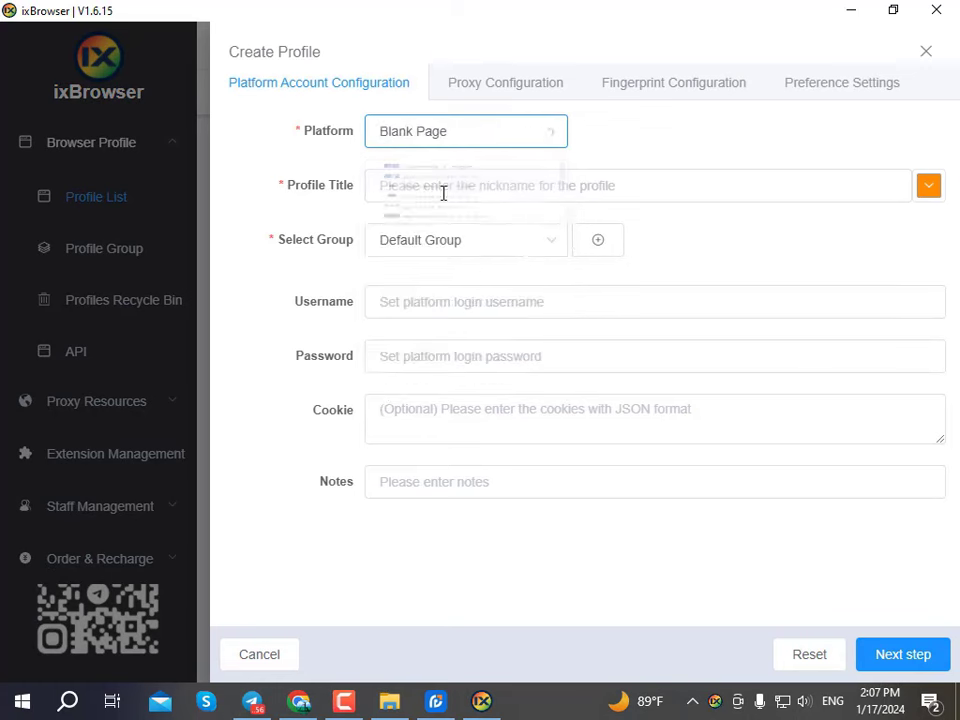
pyautogui.click(452, 180)
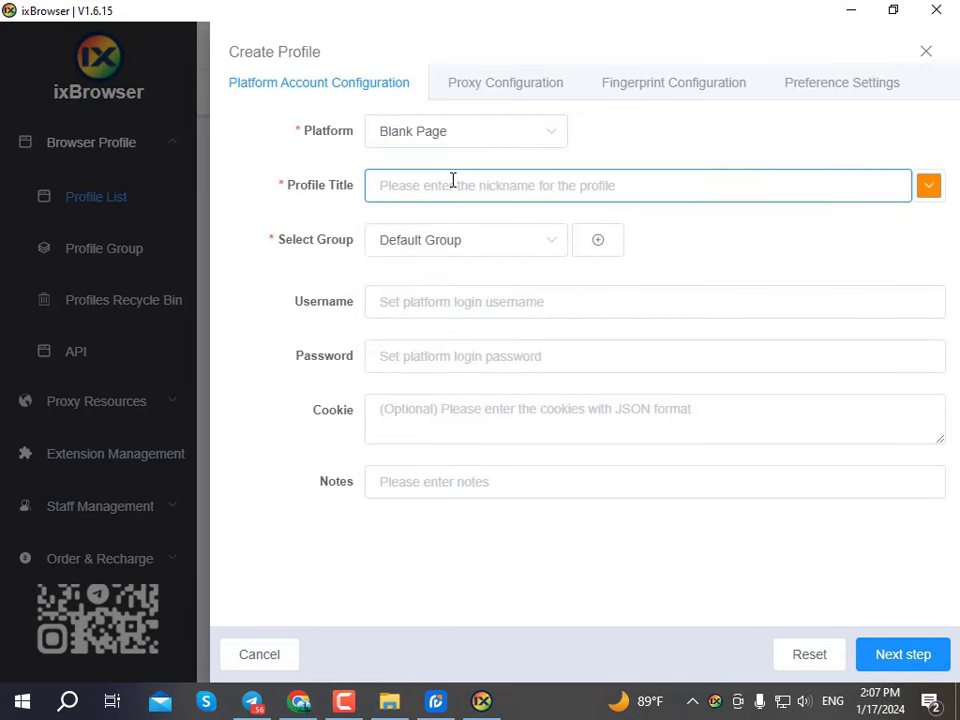
pyautogui.write('45556')
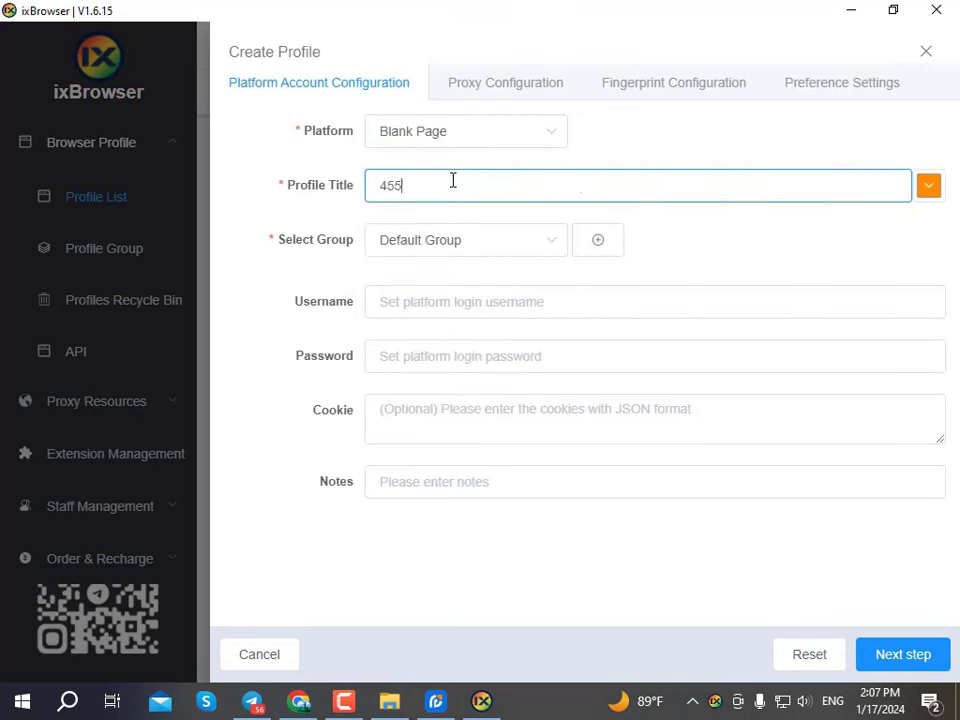
pyautogui.click(431, 303)
pyautogui.write('5565')
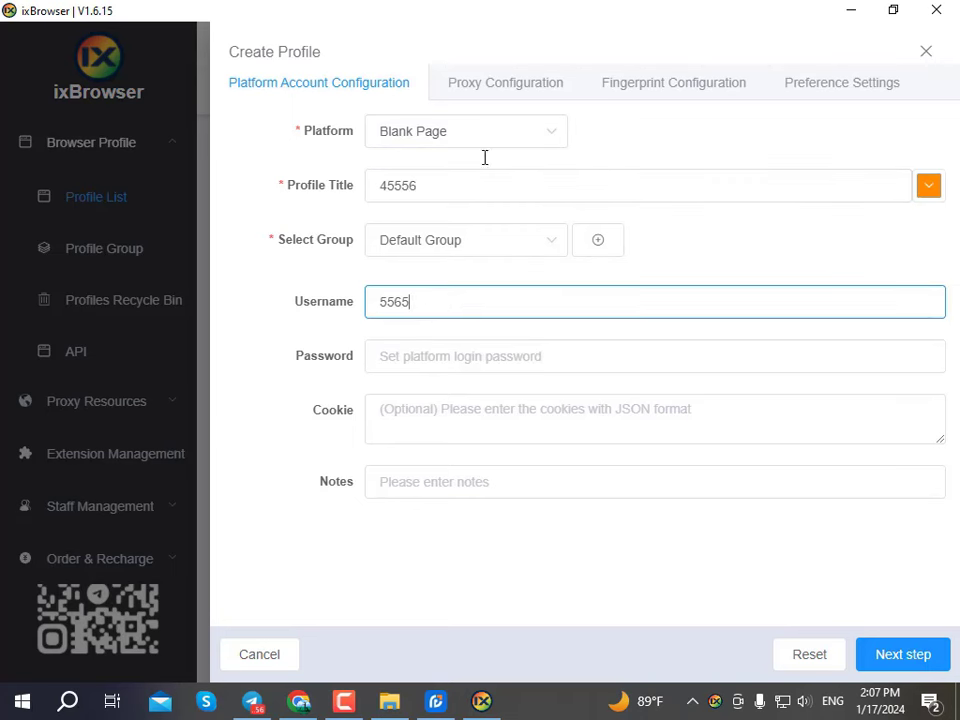
# - Configure the profile's custom proxy as SOCKS5 with the copied host 127.0.0.1 and port 40000, and run proxy detection
pyautogui.click(505, 88)
pyautogui.click(444, 344)
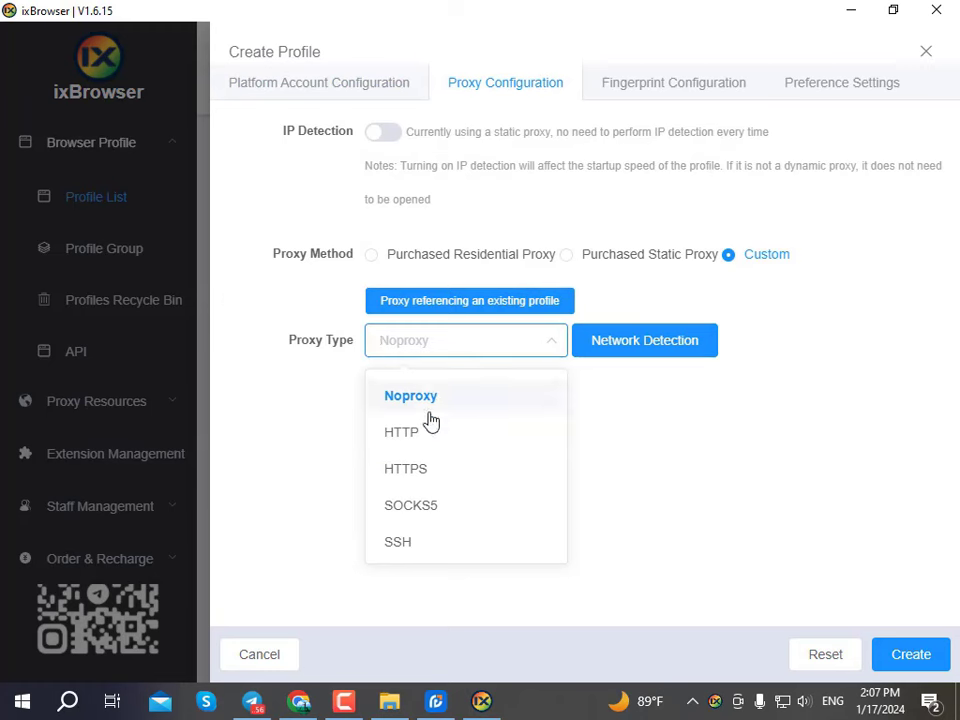
pyautogui.click(419, 508)
pyautogui.click(421, 396)
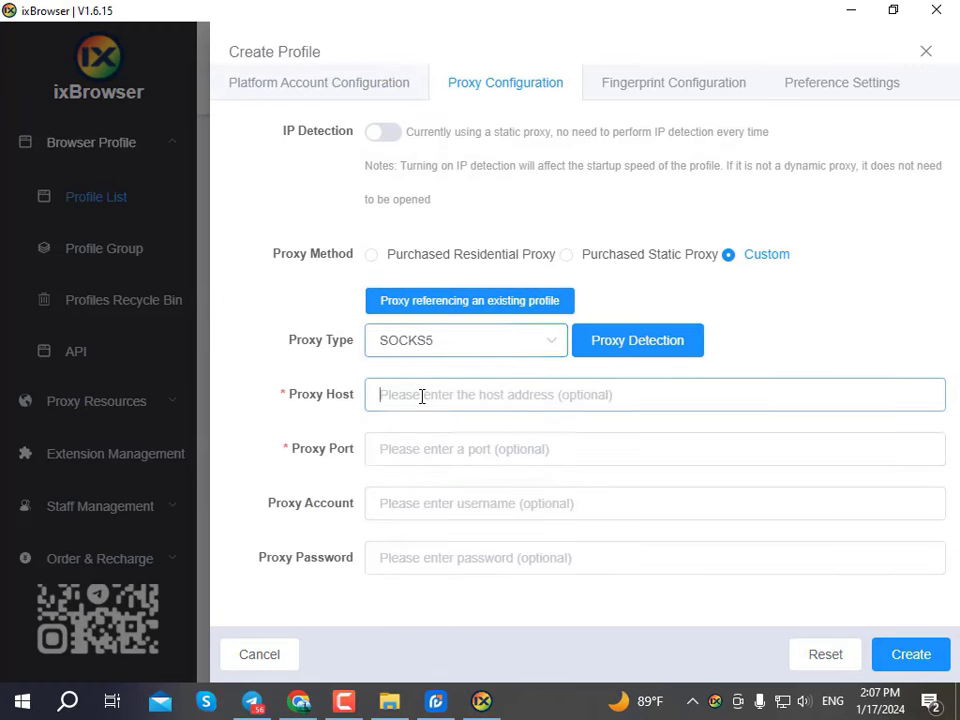
pyautogui.hotkey('ctrl', 'v')
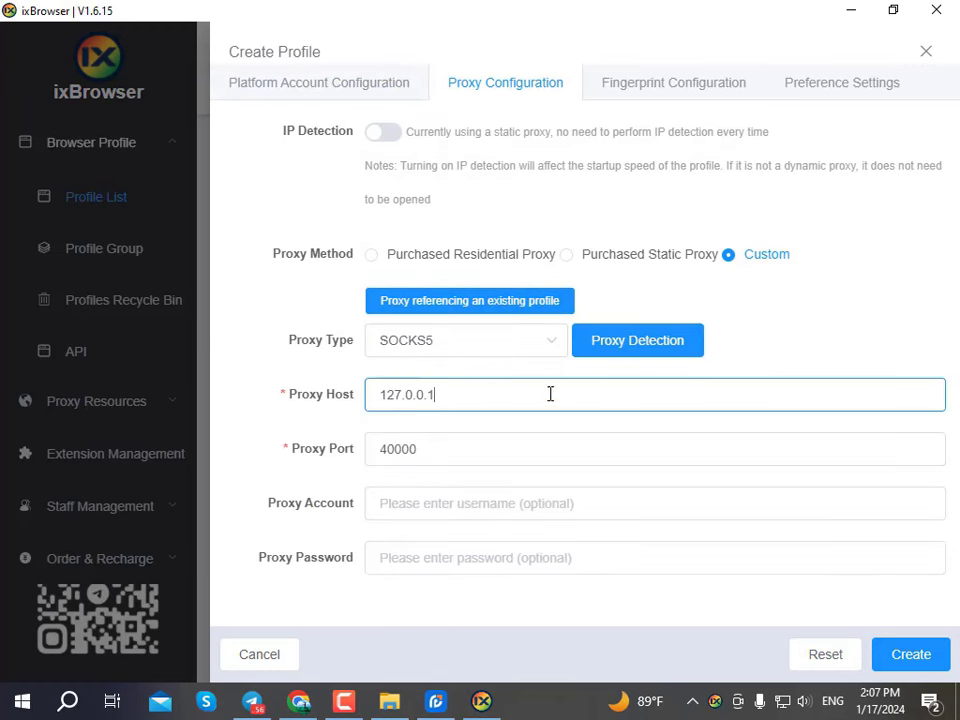
pyautogui.click(630, 352)
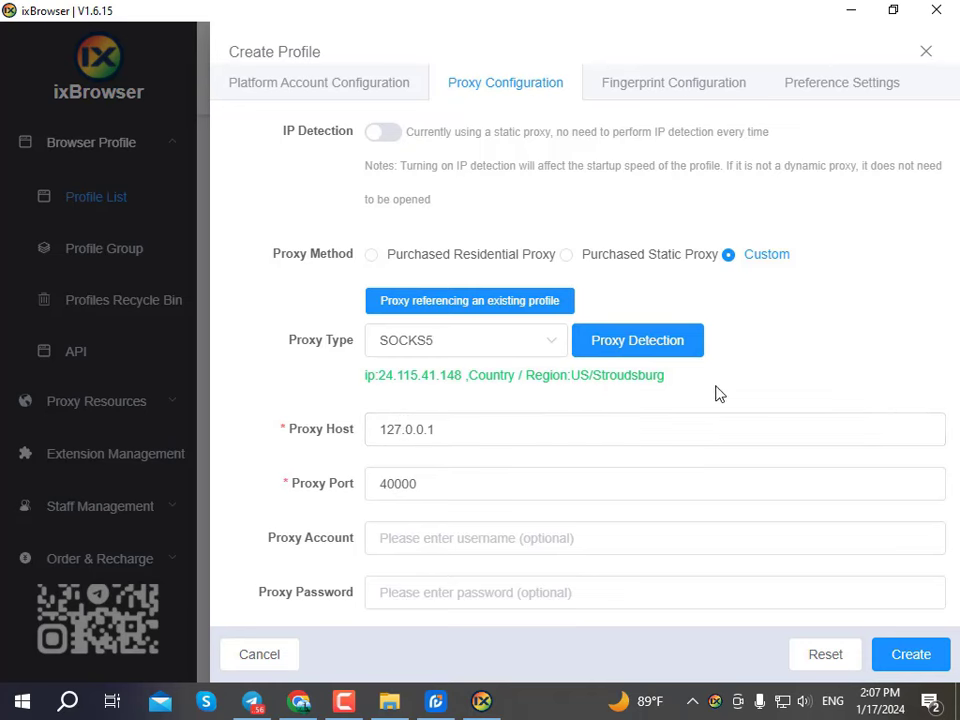
# - Check the fingerprint configuration, create the profile, and open profile 45556 in a maximized browser window
pyautogui.click(675, 82)
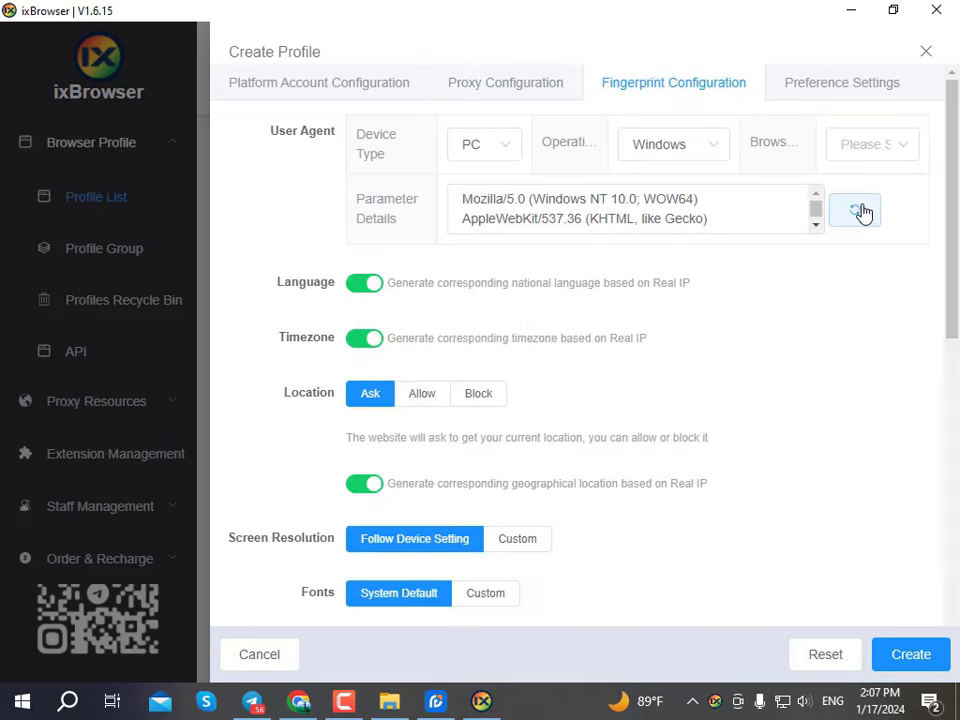
pyautogui.click(914, 660)
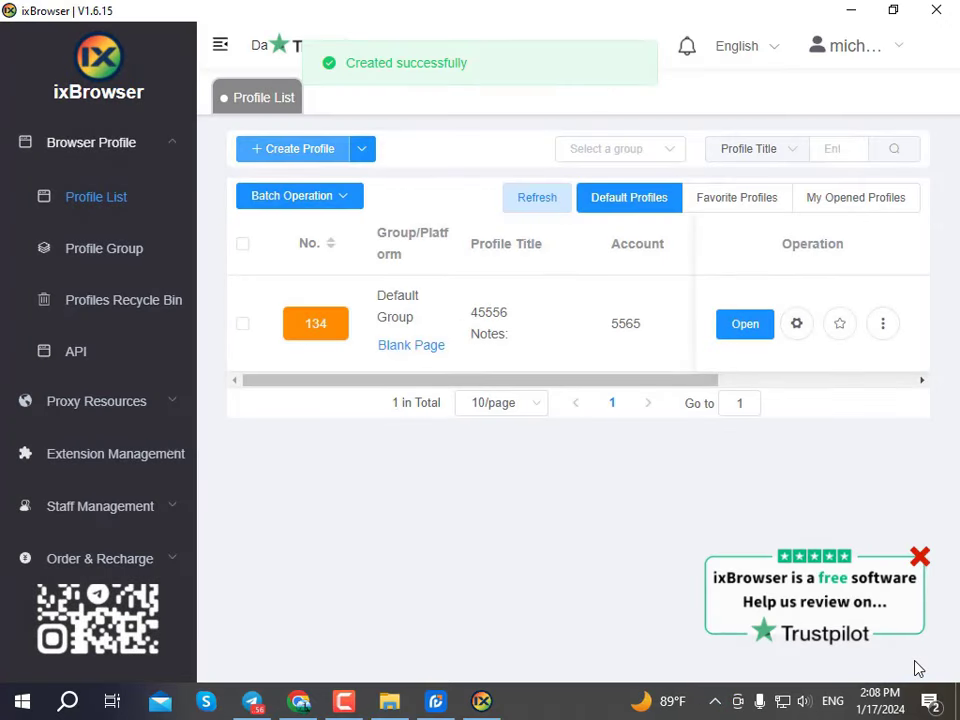
pyautogui.click(753, 333)
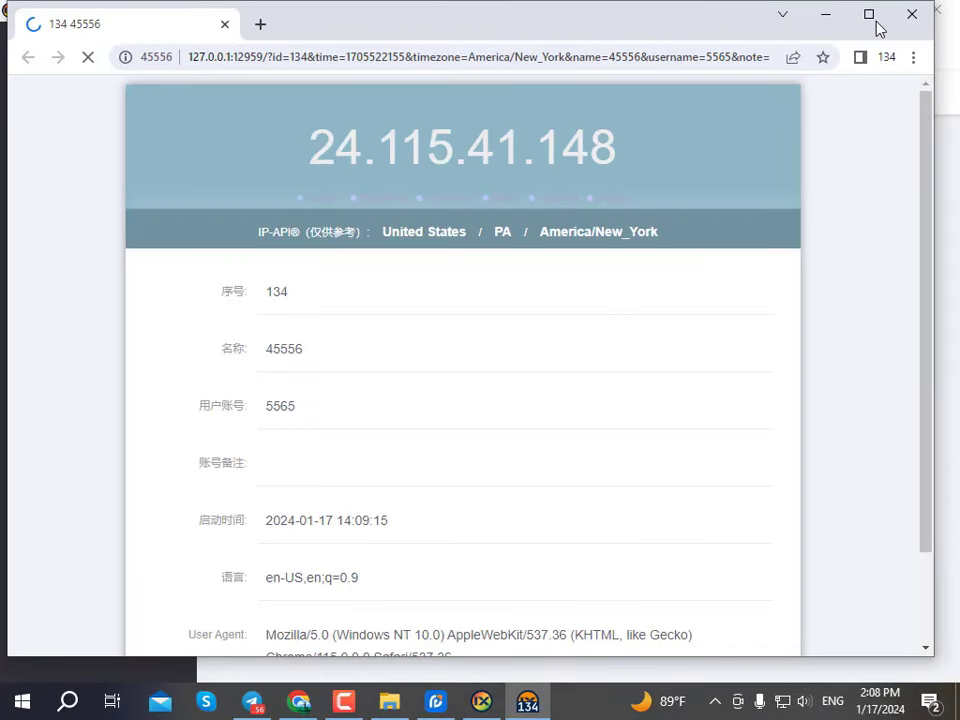
pyautogui.click(868, 14)
# - Load whoer.net in a new tab of the profile browser and check the IP address, location and anonymity details
pyautogui.click(253, 16)
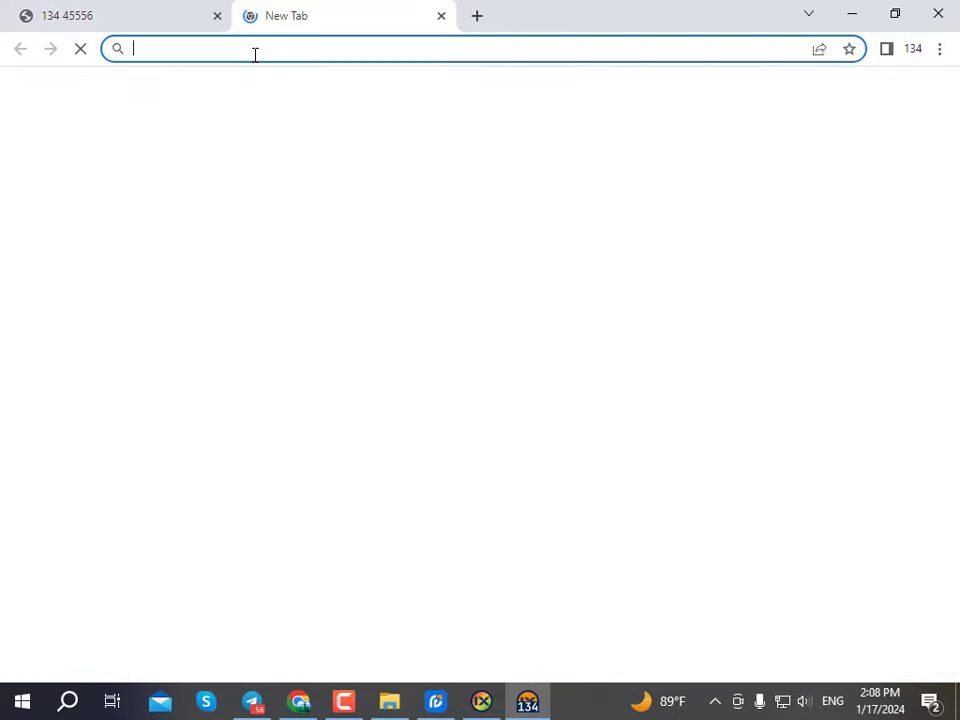
pyautogui.write('whoer')
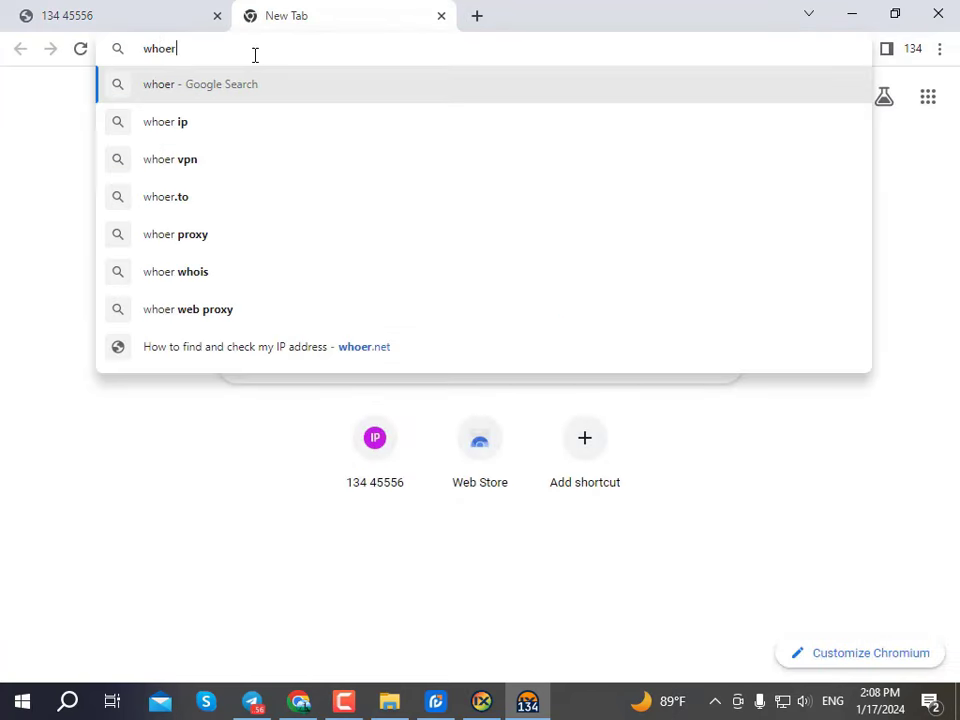
pyautogui.write('.net')
pyautogui.press('Return')
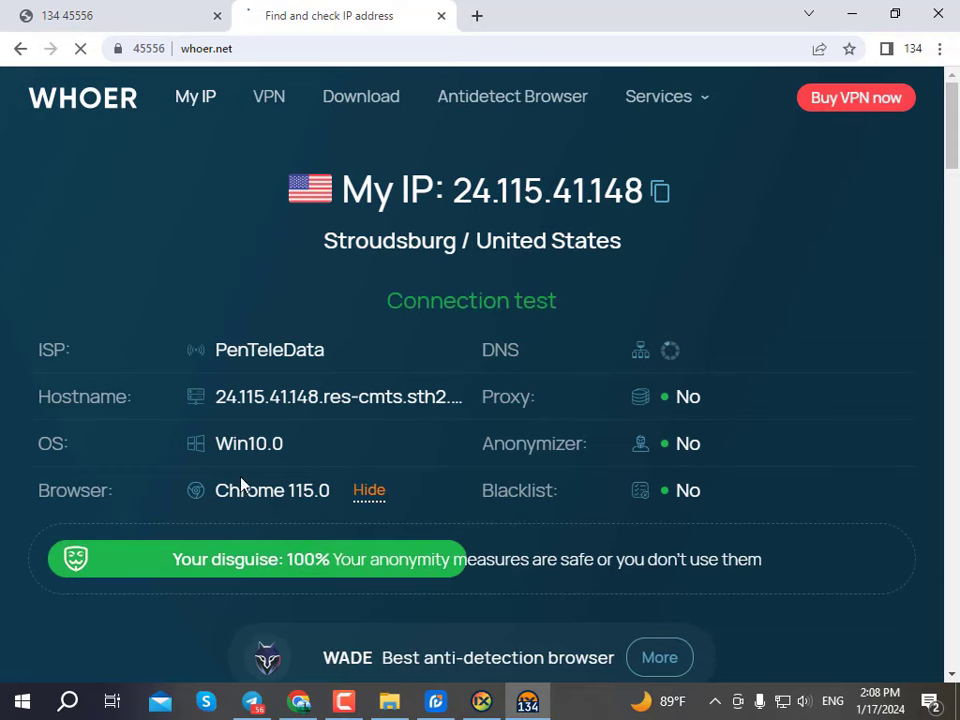
pyautogui.scroll(-2, 409, 542)
pyautogui.scroll(2, 415, 470)
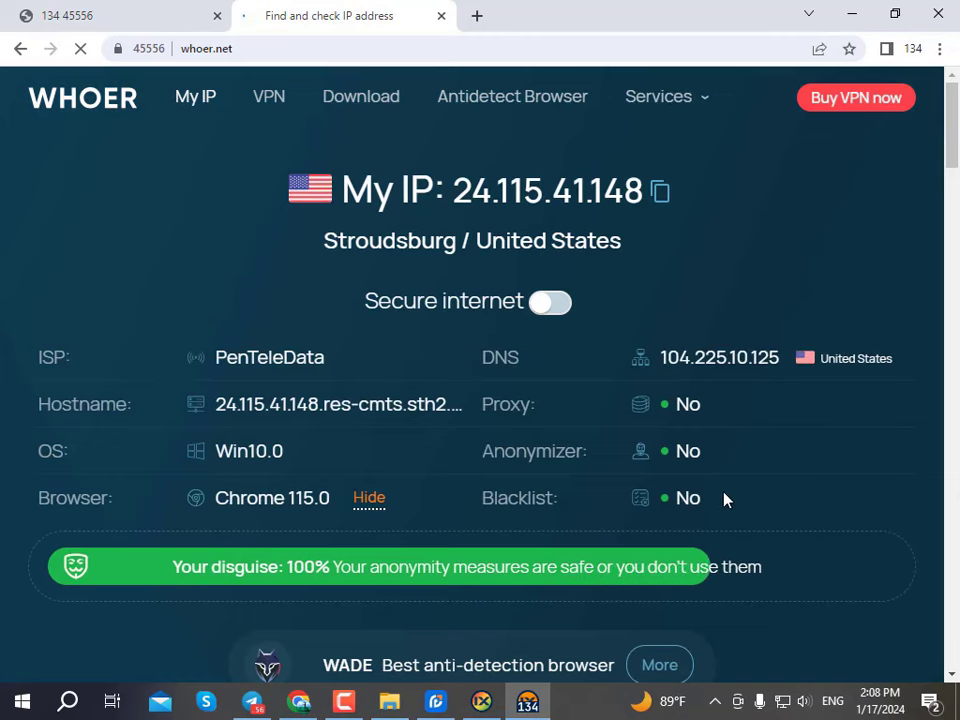
pyautogui.scroll(-3, 485, 496)
pyautogui.scroll(-6, 485, 496)
pyautogui.scroll(9, 426, 390)
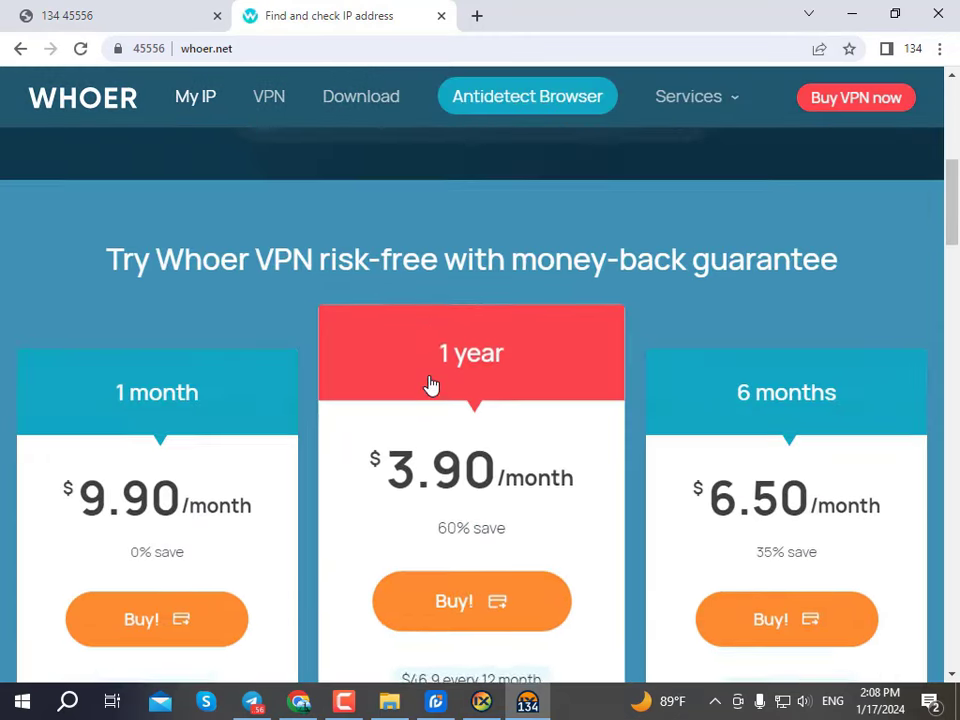
# - Open a blank new tab in the profile browser and close the whoer.net tab
pyautogui.click(476, 16)
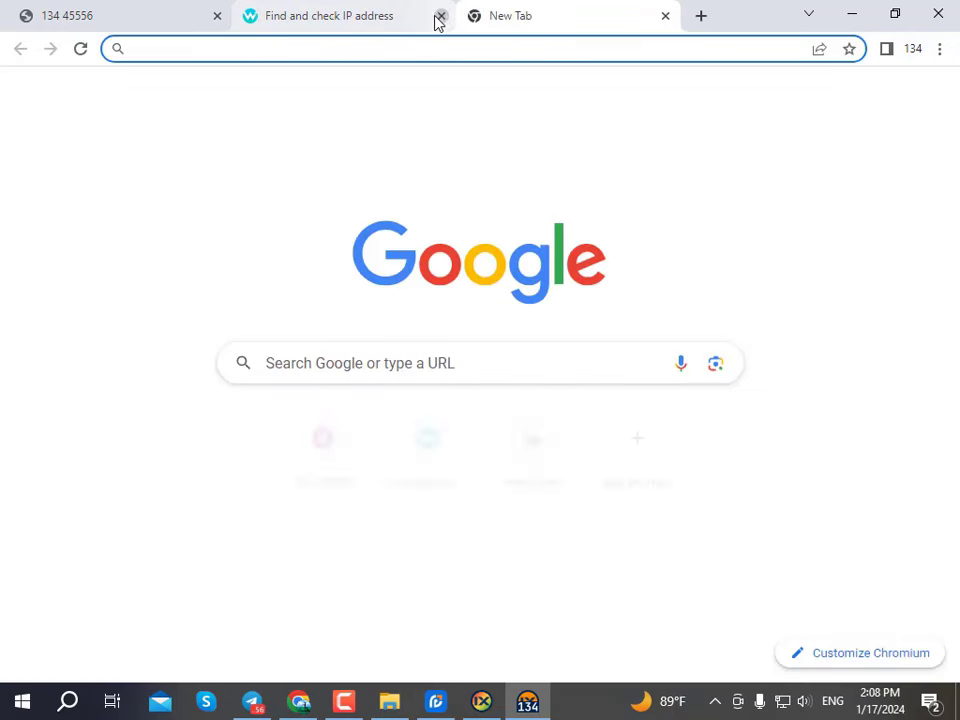
pyautogui.click(440, 17)
pyautogui.click(376, 40)
pyautogui.press('Return')
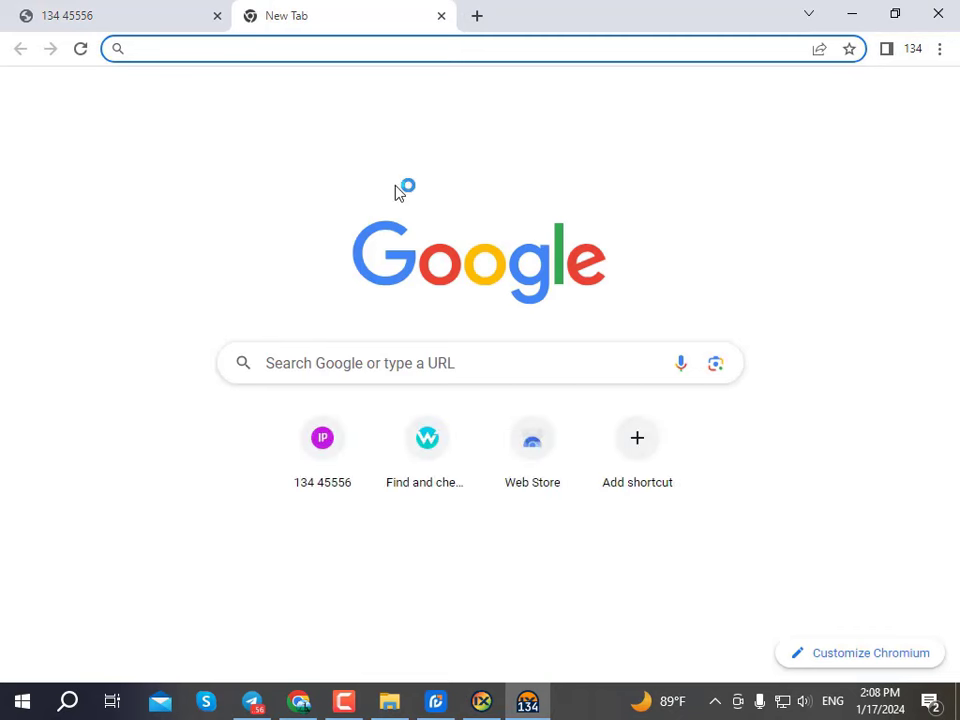
pyautogui.click(298, 55)
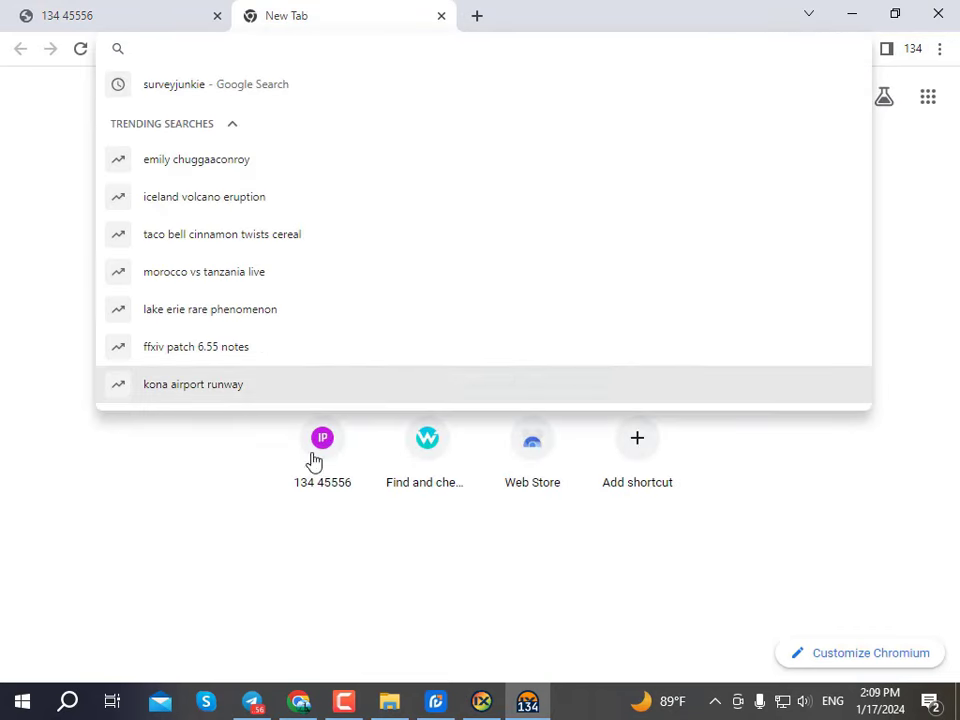
pyautogui.click(230, 570)
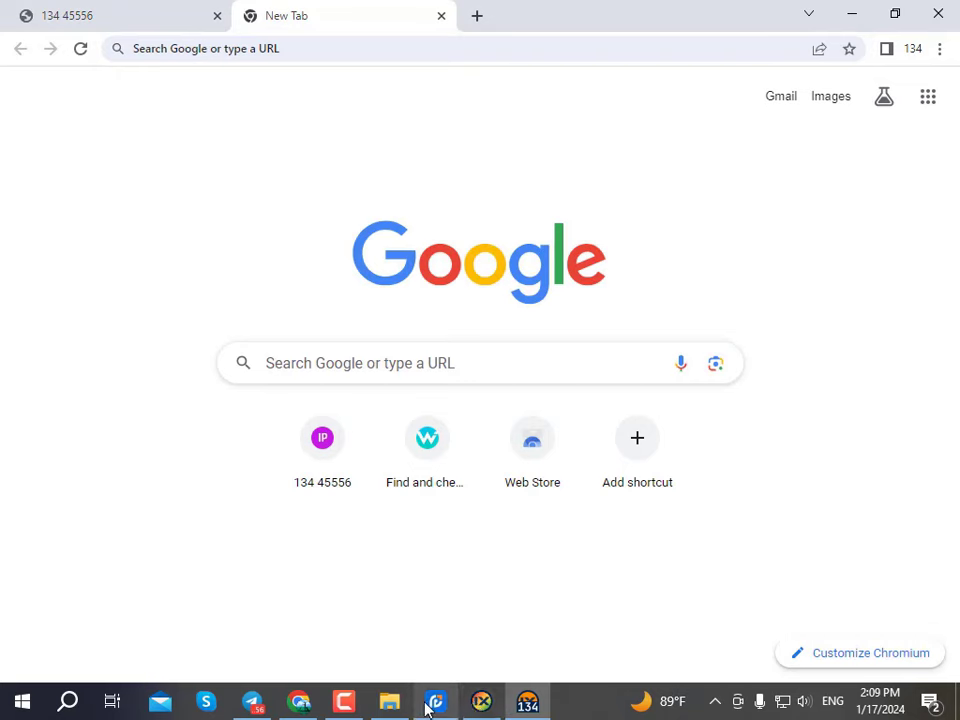
# - Switch to the PIA S5 Proxy account page in Chrome and reload it to check the remaining Popular Plan IPs
pyautogui.click(300, 702)
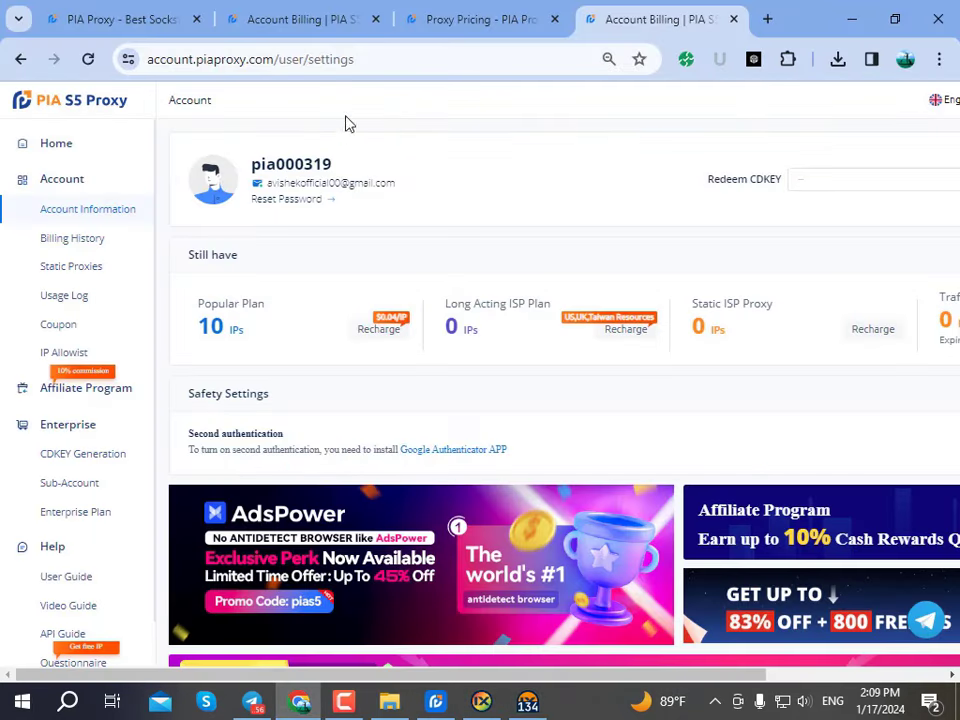
pyautogui.click(88, 59)
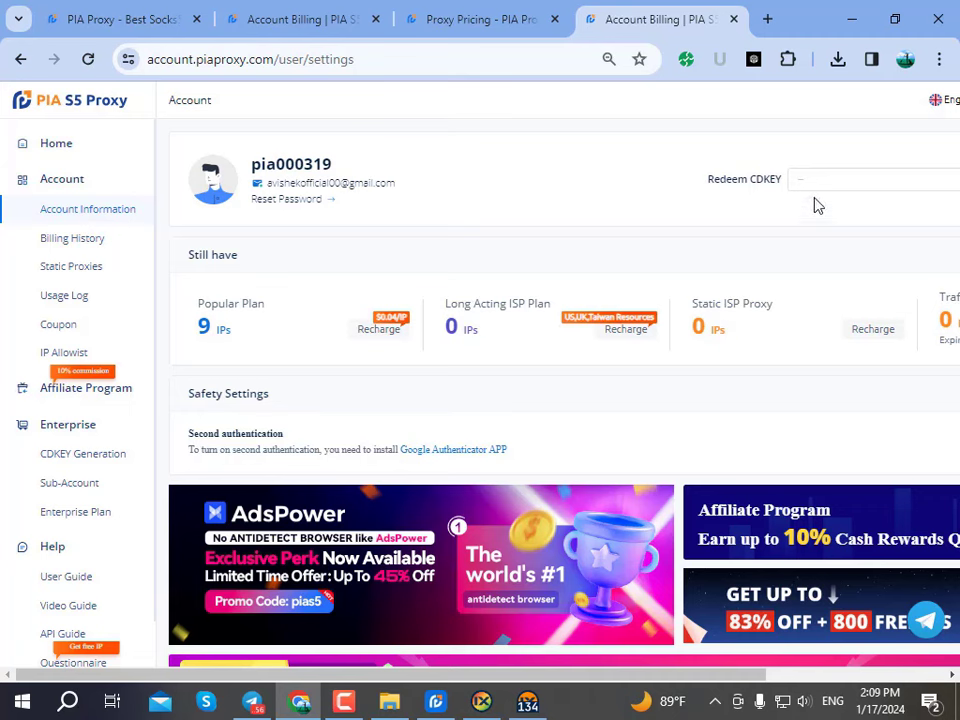
pyautogui.scroll(-1, 43, 386)
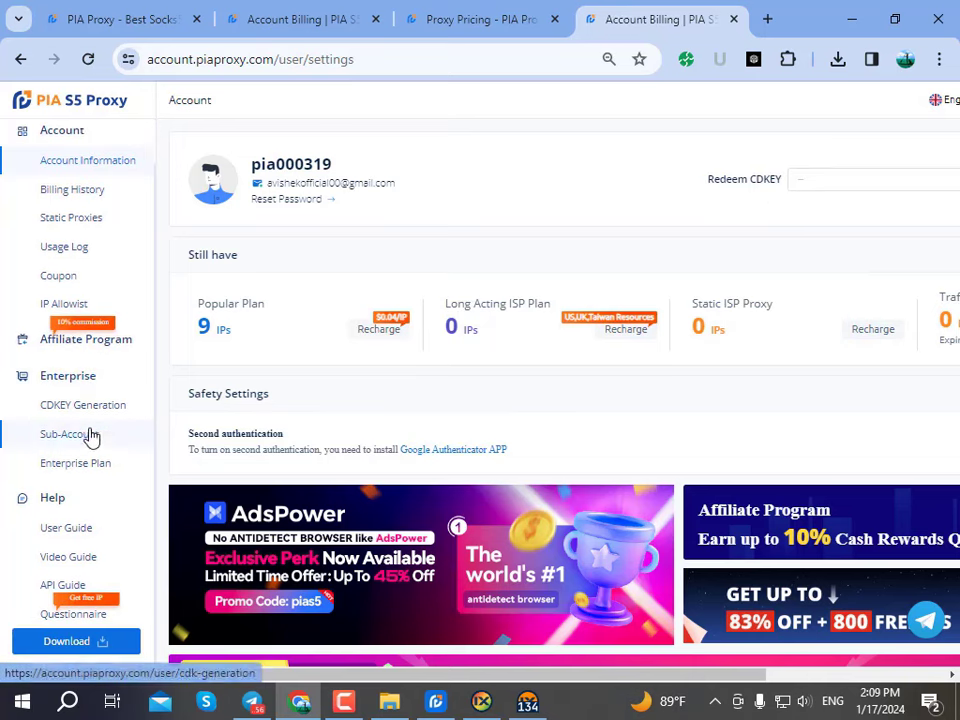
pyautogui.scroll(1, 88, 551)
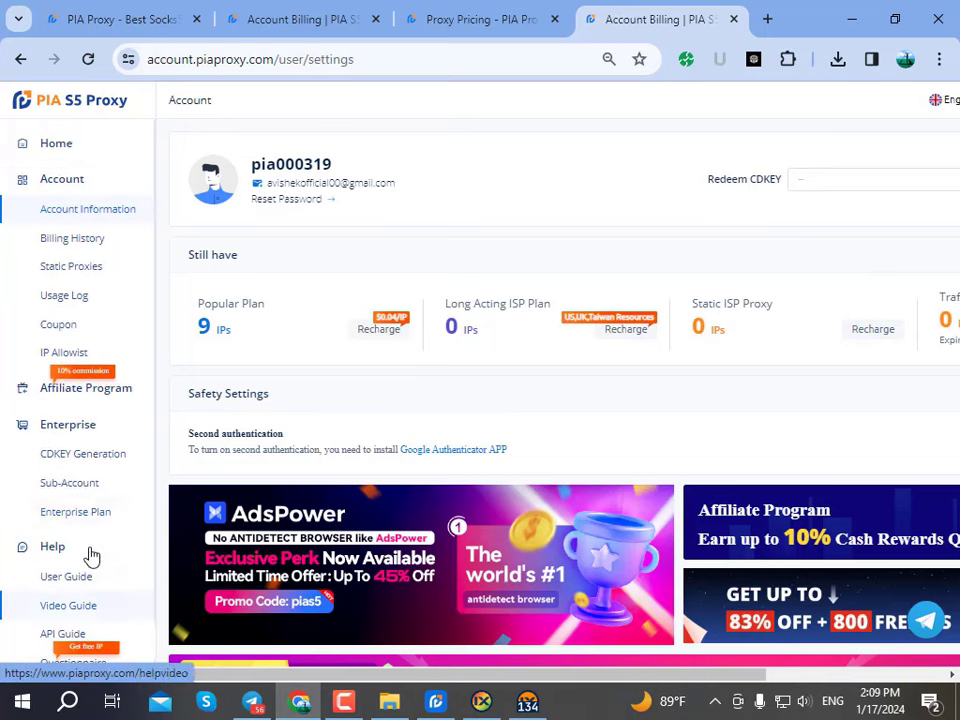